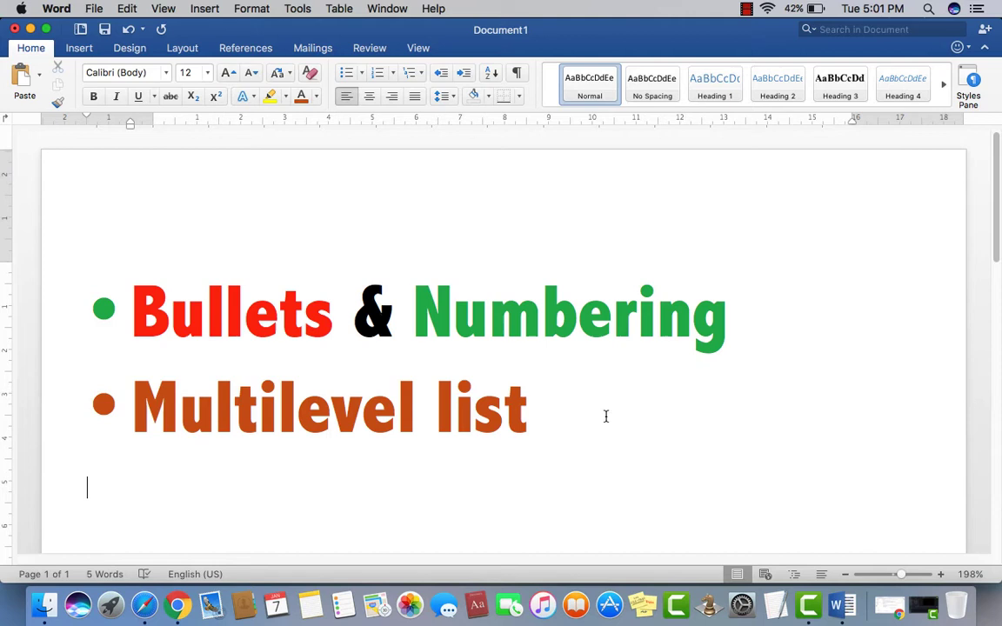
# - Type 'Ms office', 'Ms word', 'Ms excel' and 'Ms powerPoint' on separate lines below the headings
pyautogui.scroll(-4, 606, 416)
pyautogui.moveTo(767, 219); pyautogui.dragTo(173, 228)
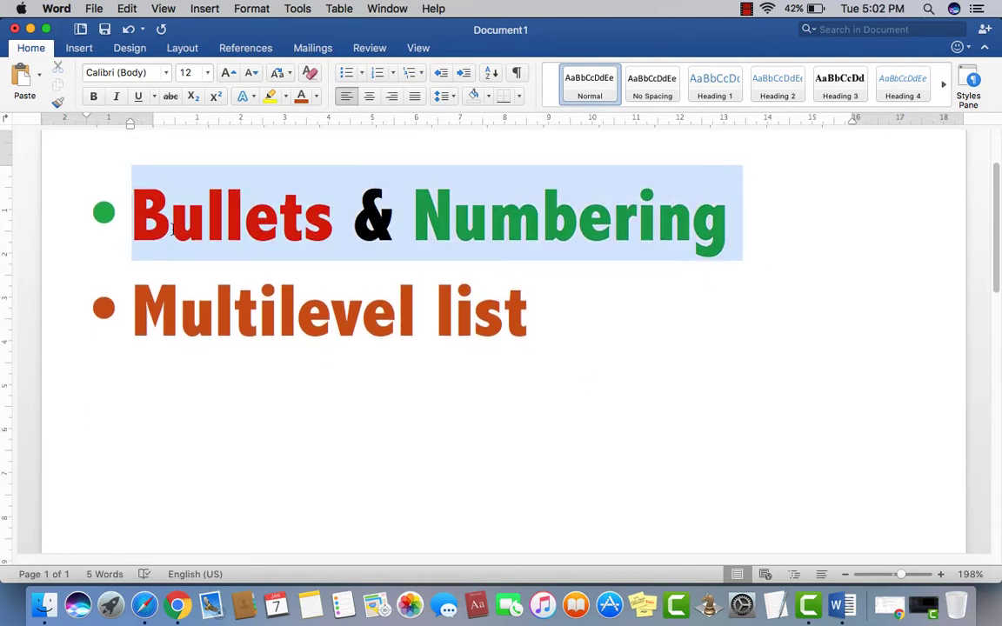
pyautogui.click(204, 405)
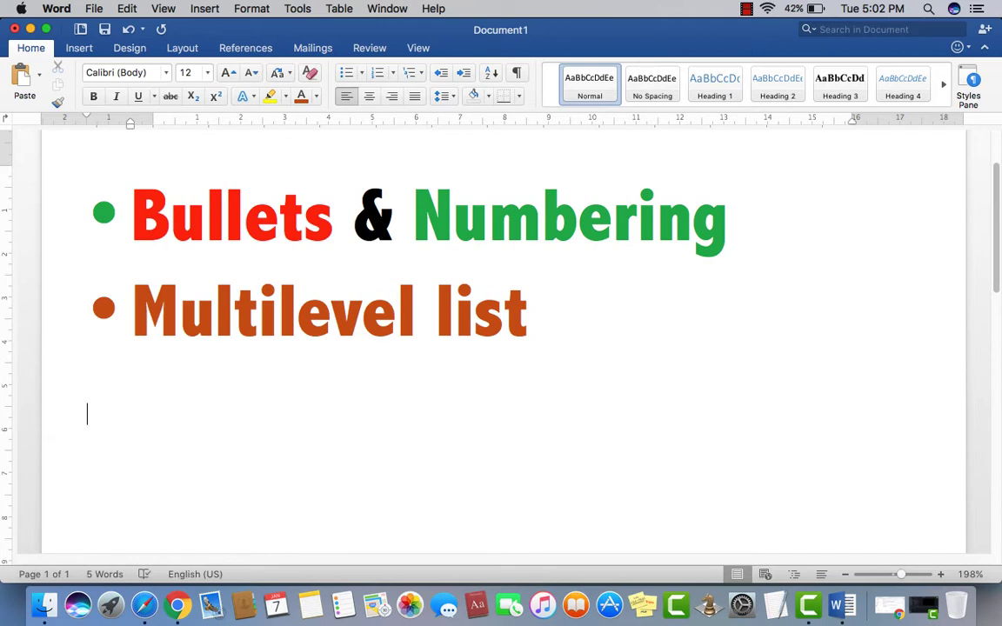
pyautogui.write('Ms office')
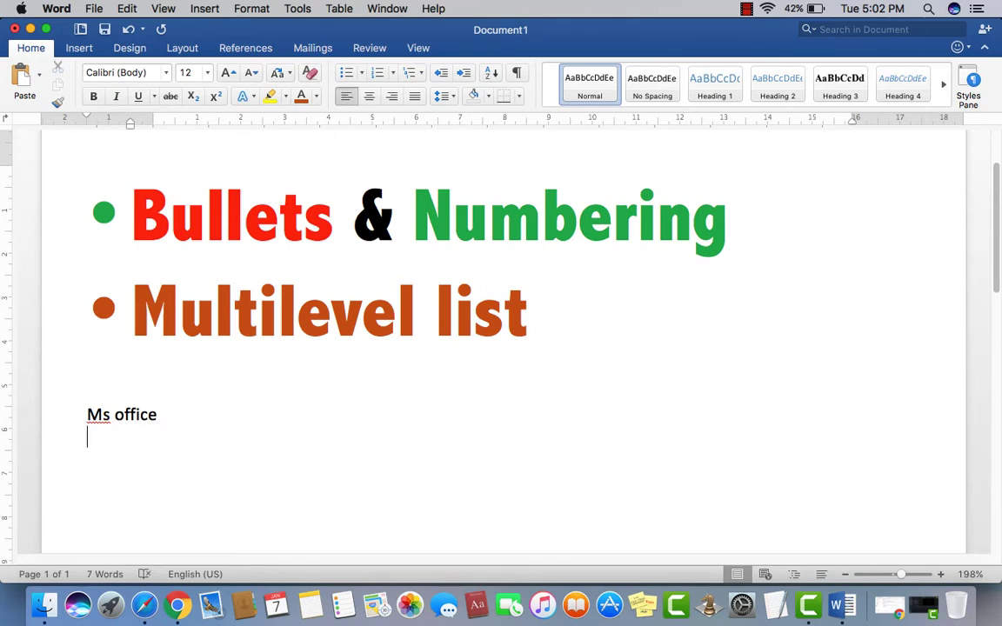
pyautogui.write('Ms word ')
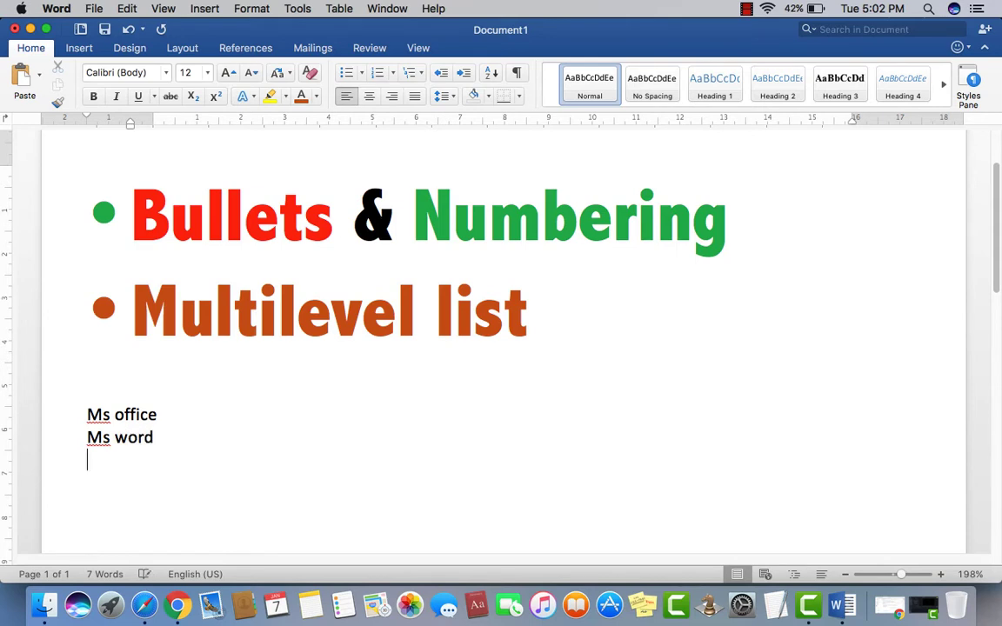
pyautogui.write('Ms excel')
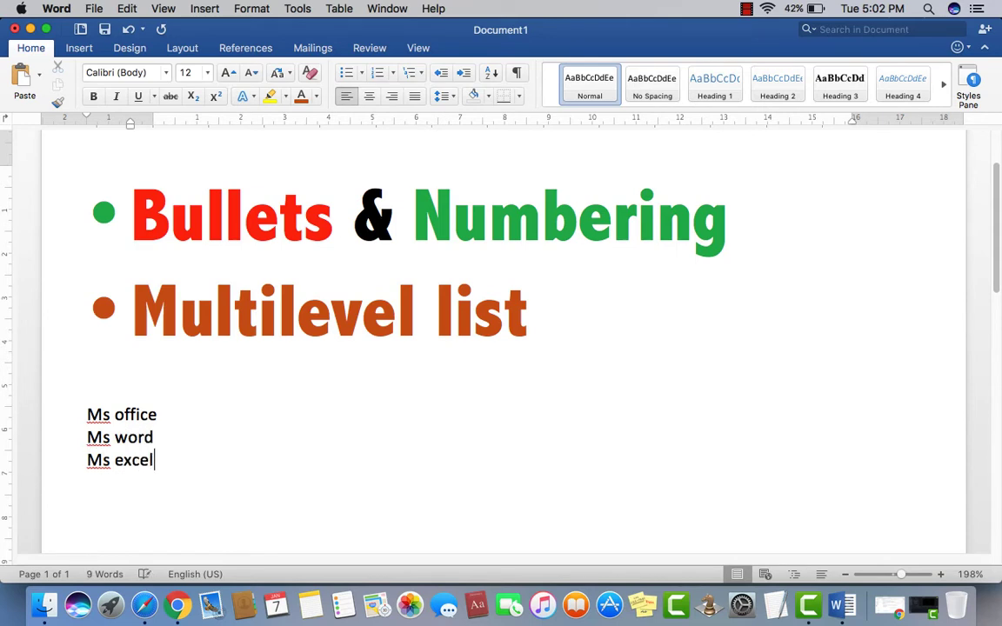
pyautogui.press('Return')
pyautogui.write('Ms po')
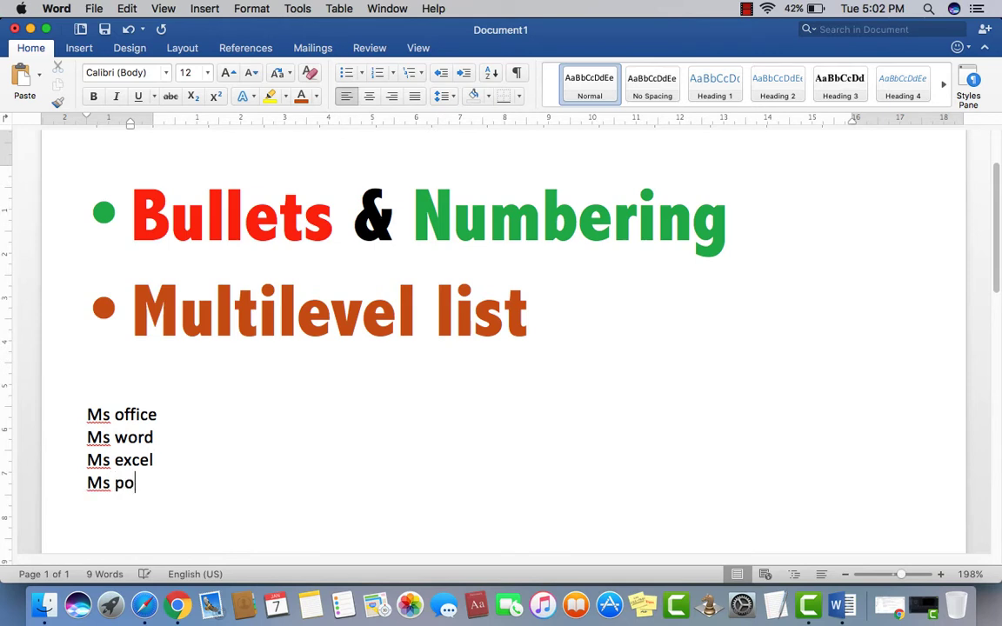
pyautogui.write('werPoint')
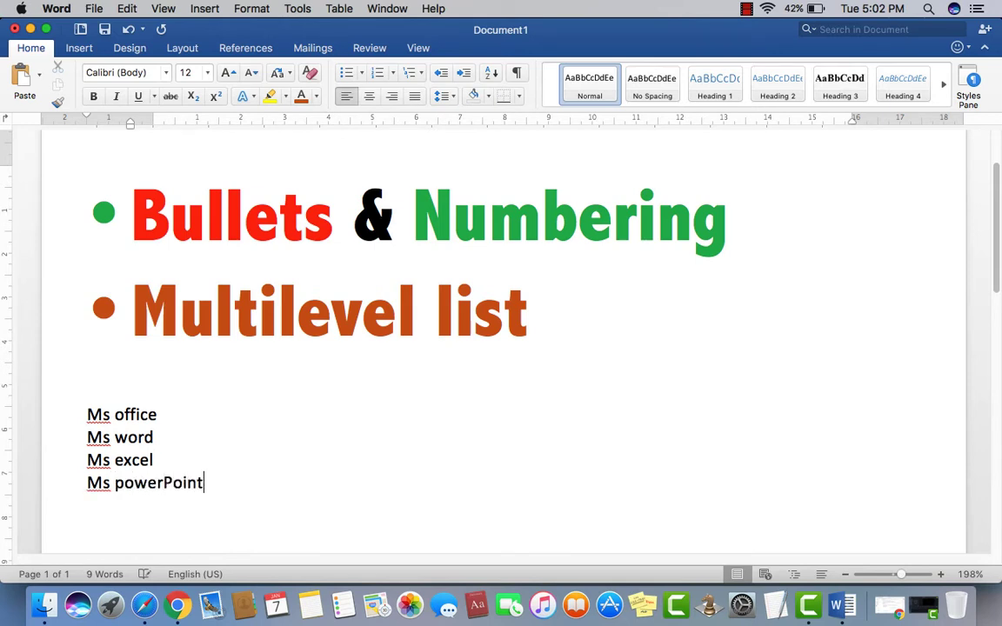
pyautogui.press('Return')
# - Make the 'Ms office' line bold and enlarge its font to 24 pt
pyautogui.click(159, 415)
pyautogui.tripleClick(159, 415)
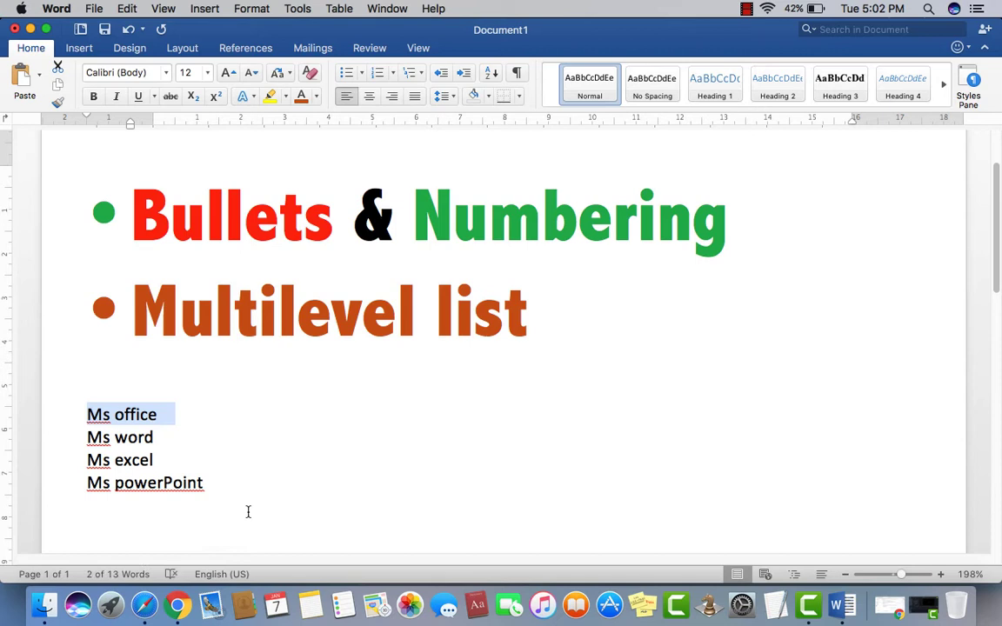
pyautogui.moveTo(217, 498); pyautogui.dragTo(114, 460)
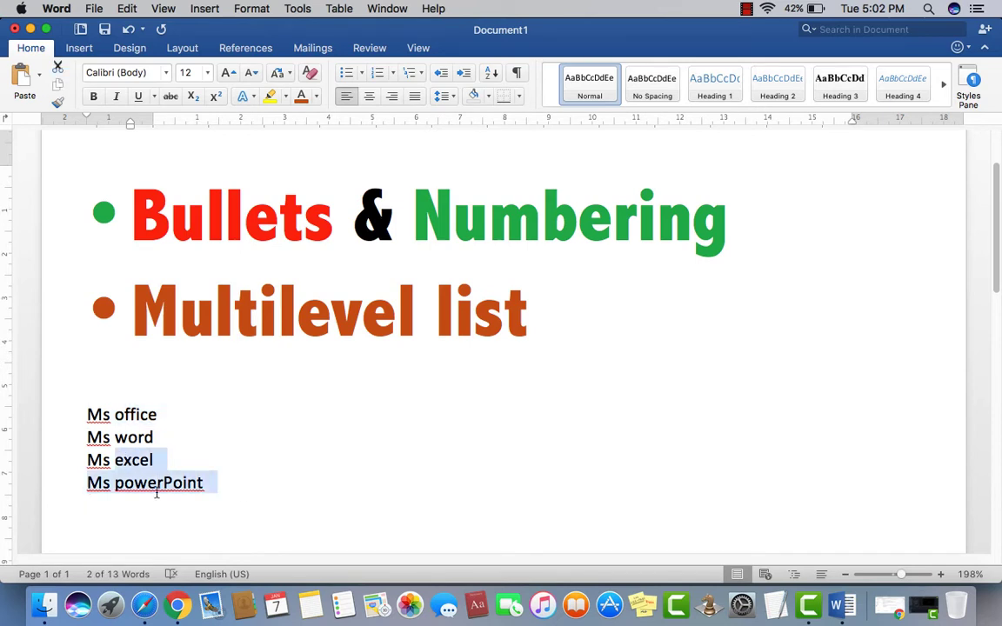
pyautogui.click(157, 494)
pyautogui.moveTo(157, 415); pyautogui.dragTo(85, 414)
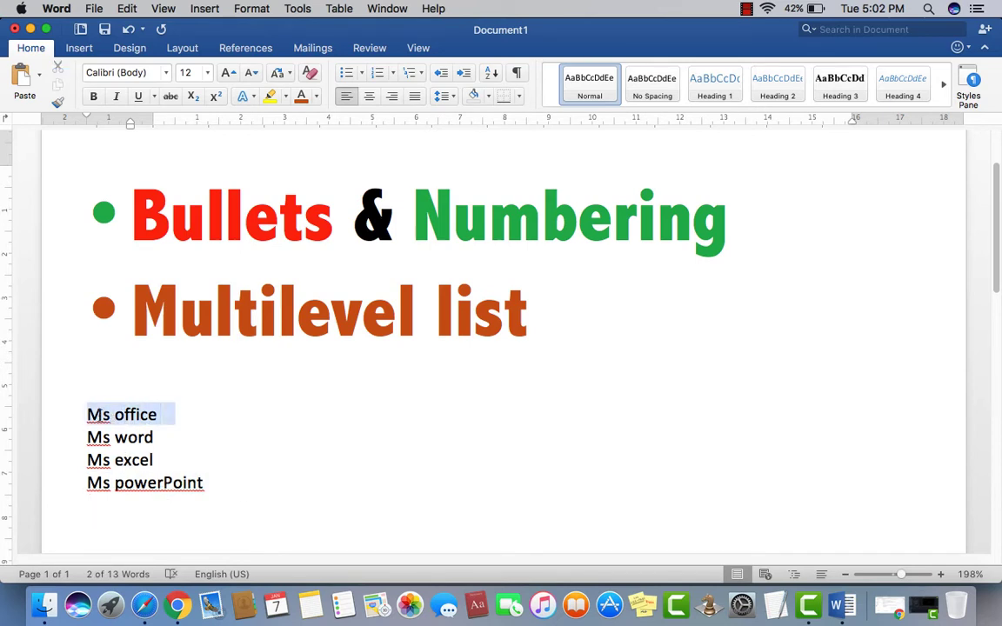
pyautogui.click(93, 96)
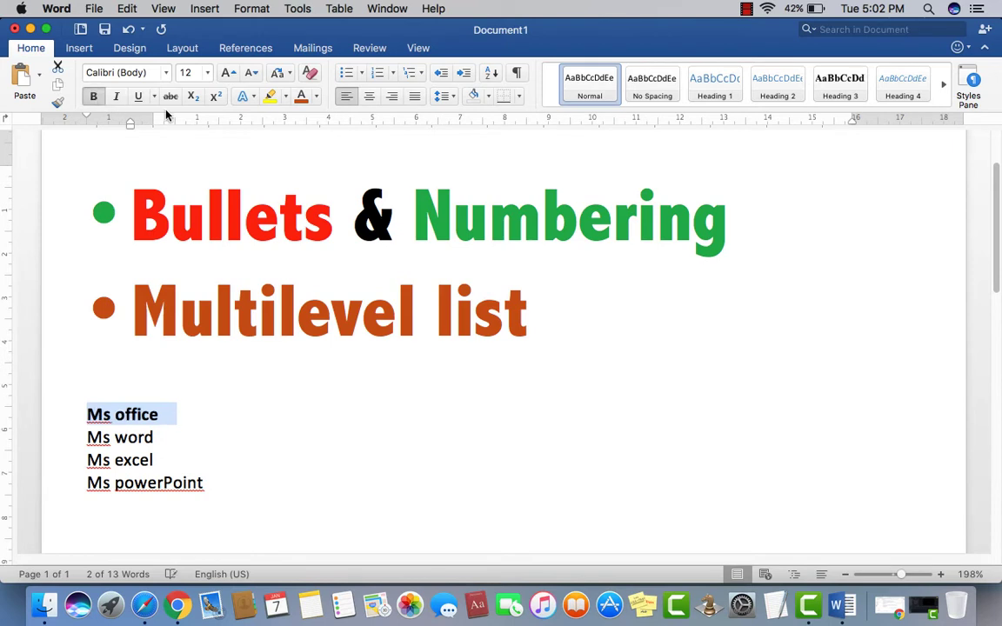
pyautogui.click(226, 73)
pyautogui.click(226, 73)
pyautogui.click(226, 73)
pyautogui.click(226, 73)
pyautogui.click(226, 73)
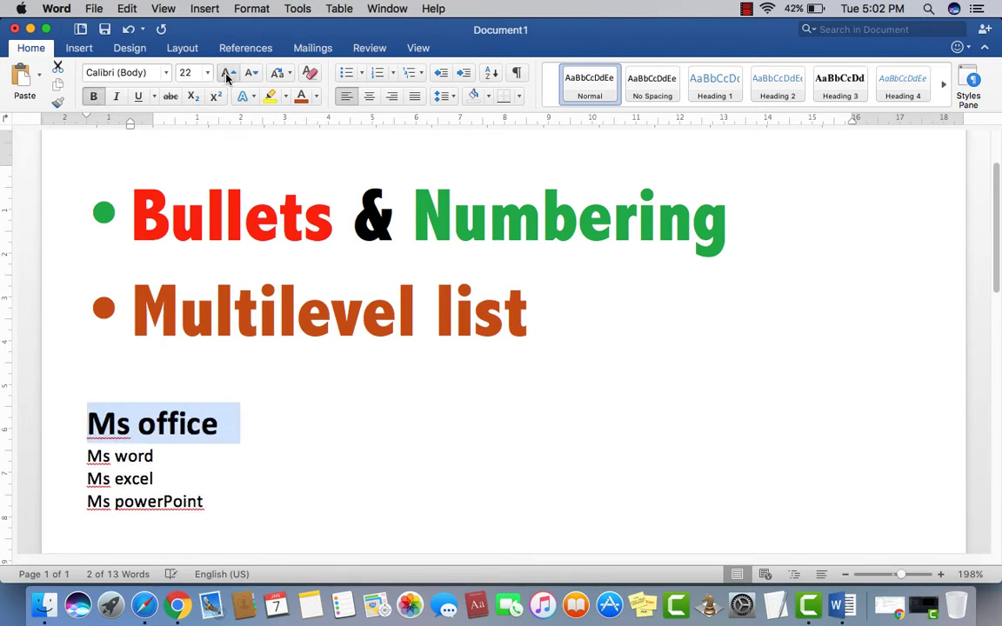
pyautogui.click(227, 73)
pyautogui.click(232, 502)
pyautogui.scroll(-5, 174, 510)
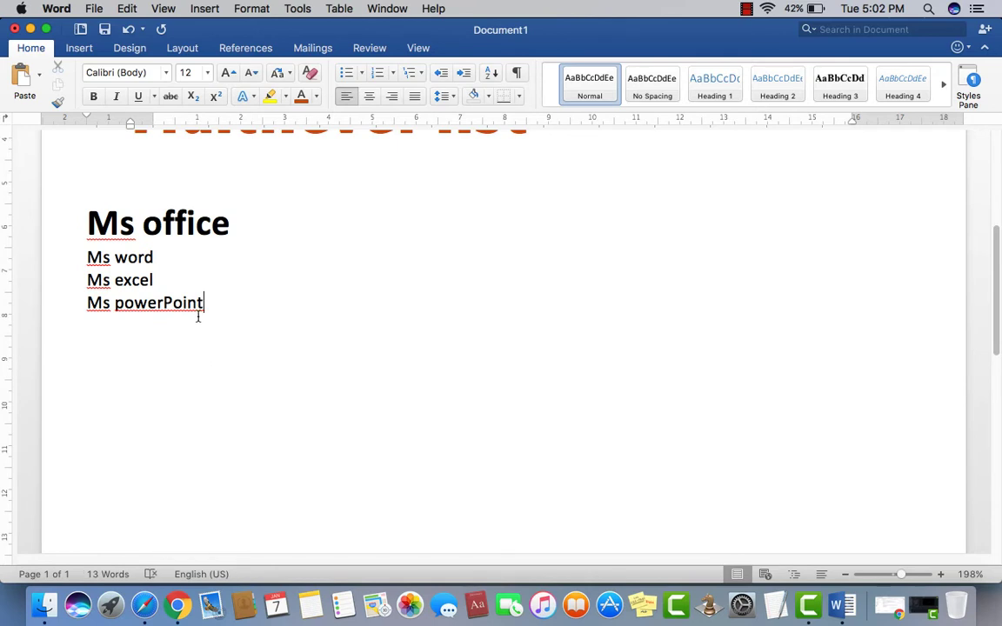
# - Turn the Ms word, Ms excel and Ms powerPoint lines into a bulleted list
pyautogui.moveTo(213, 306); pyautogui.dragTo(98, 265)
pyautogui.click(156, 316)
pyautogui.moveTo(211, 309)
pyautogui.mouseDown()
pyautogui.moveTo(87, 264)
pyautogui.moveTo(201, 312)
pyautogui.mouseUp()
pyautogui.click(116, 312)
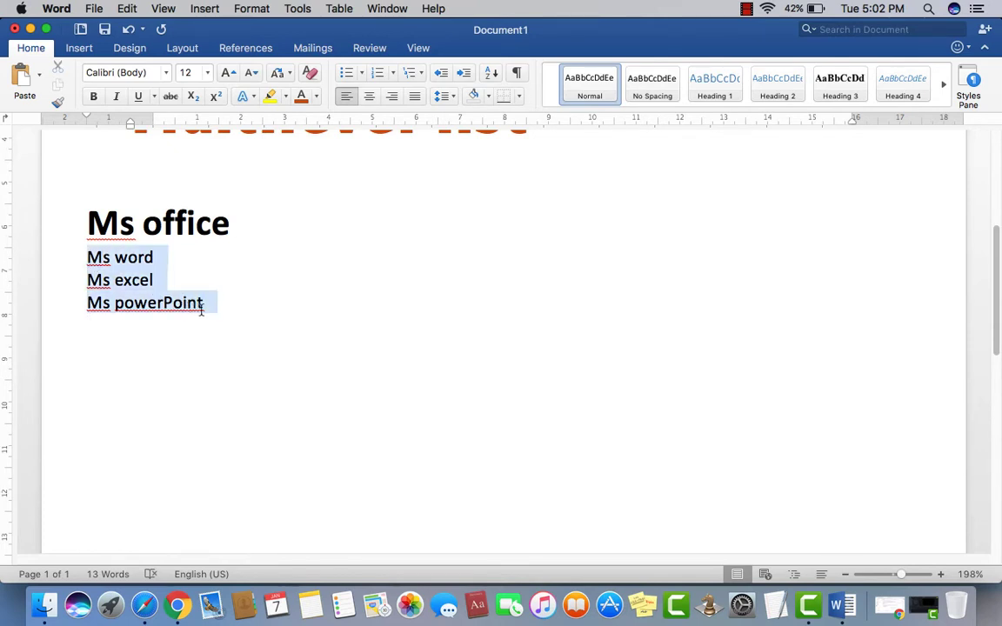
pyautogui.click(345, 74)
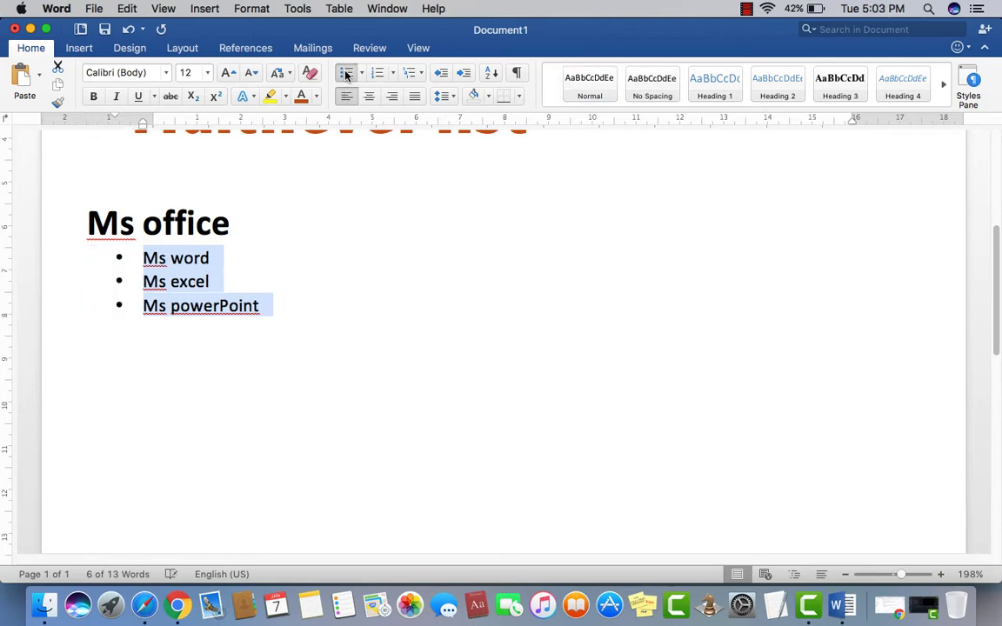
pyautogui.scroll(2, 279, 448)
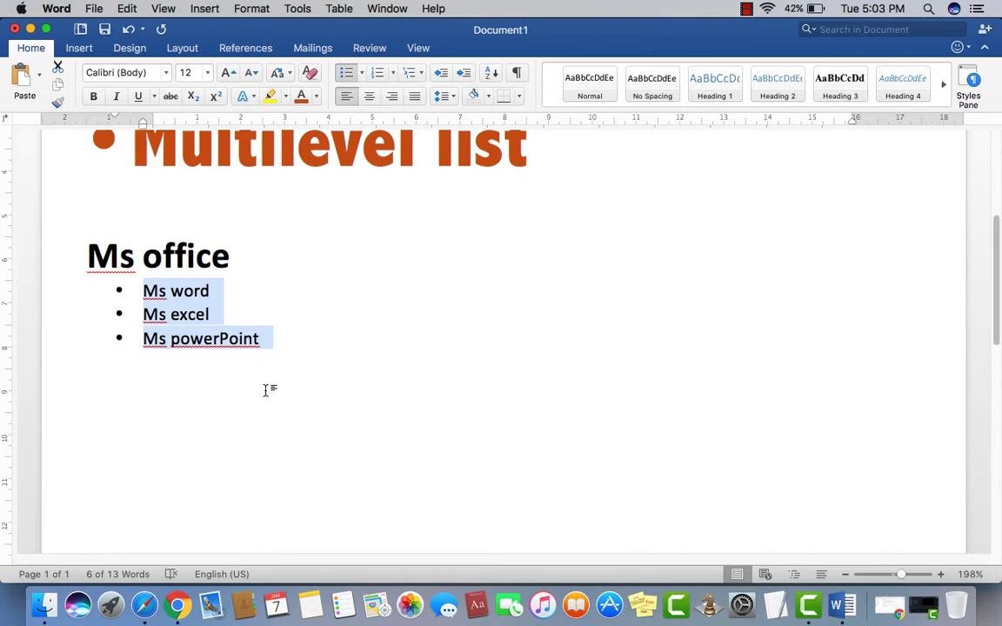
# - Select the Ms office heading and each bulleted item in turn to review the list
pyautogui.tripleClick(189, 260)
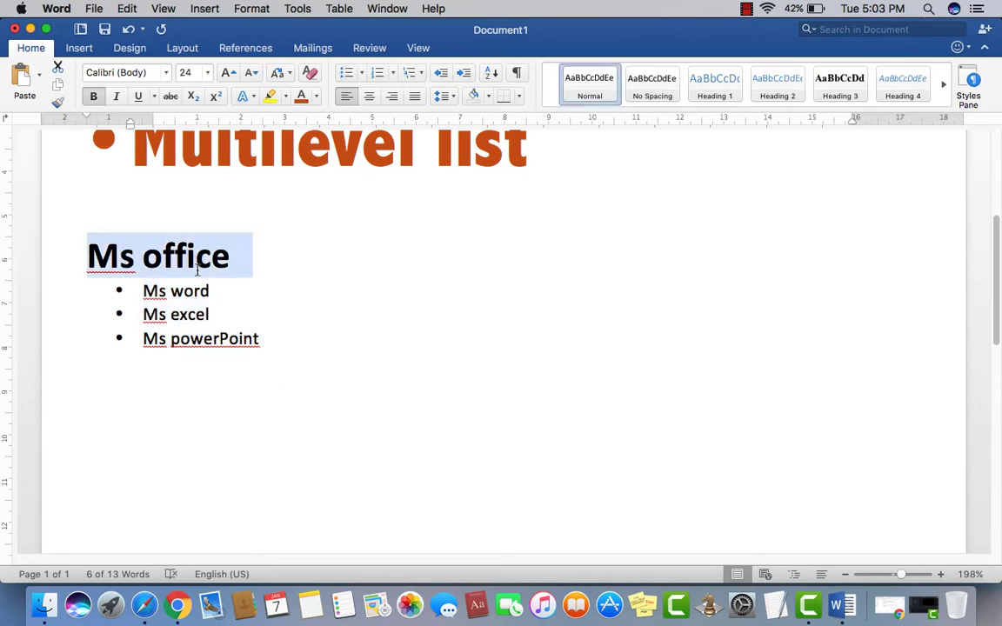
pyautogui.click(155, 287)
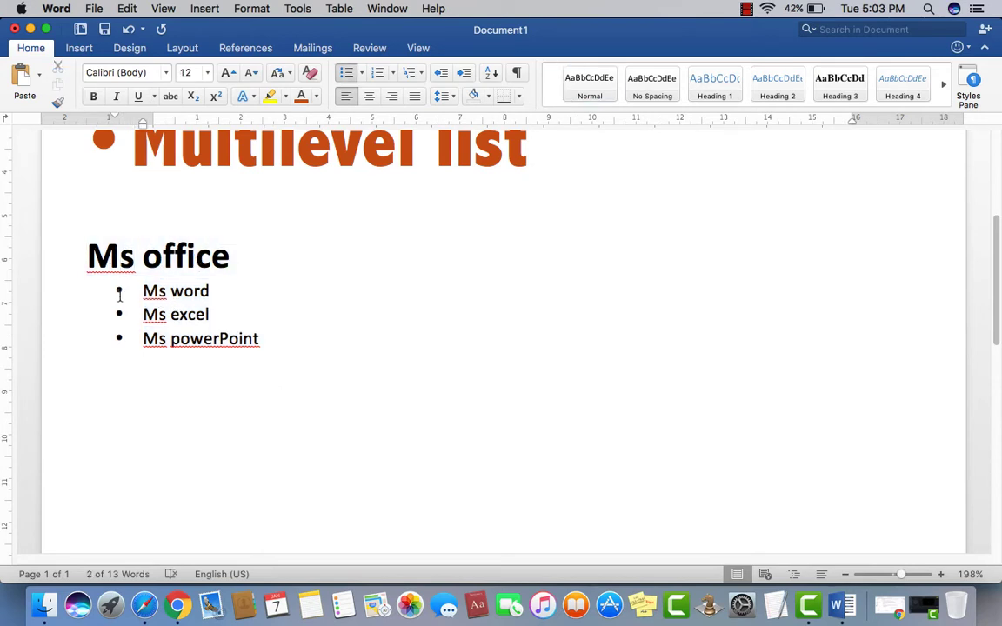
pyautogui.moveTo(140, 290); pyautogui.dragTo(190, 292)
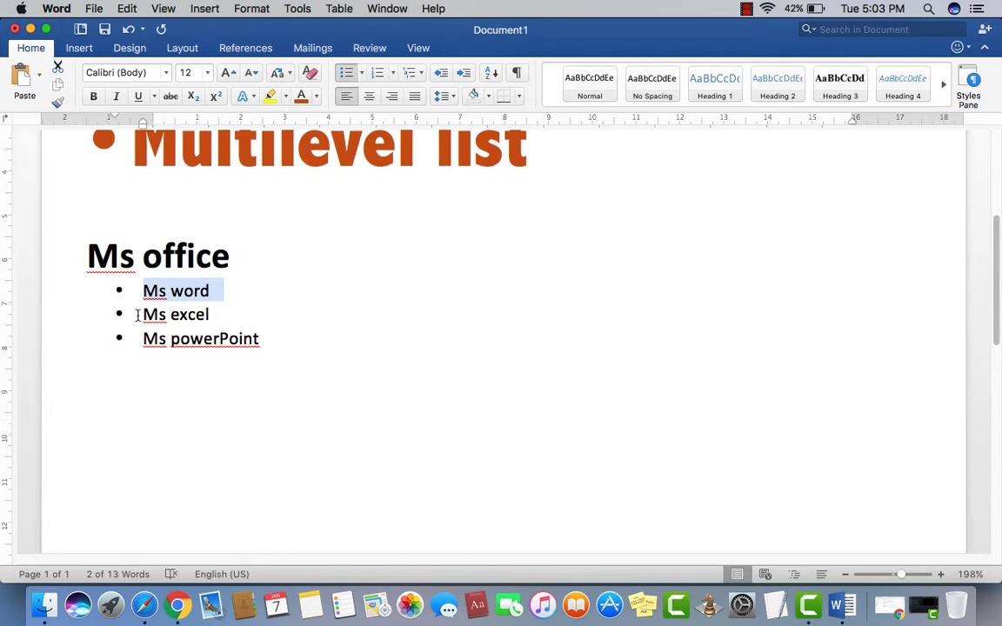
pyautogui.moveTo(137, 314); pyautogui.dragTo(206, 314)
pyautogui.moveTo(142, 338); pyautogui.dragTo(238, 345)
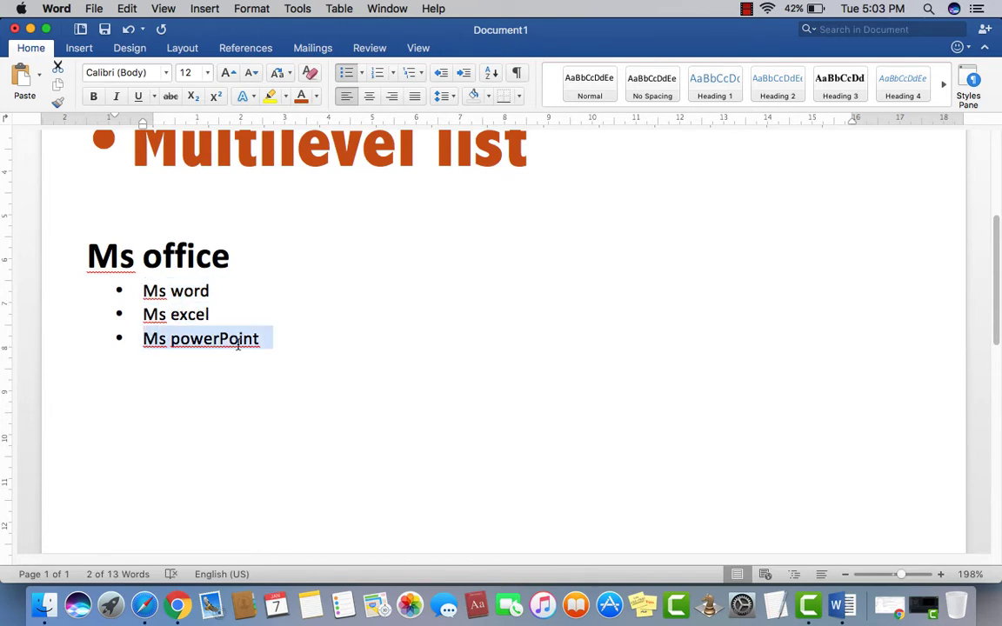
pyautogui.click(240, 407)
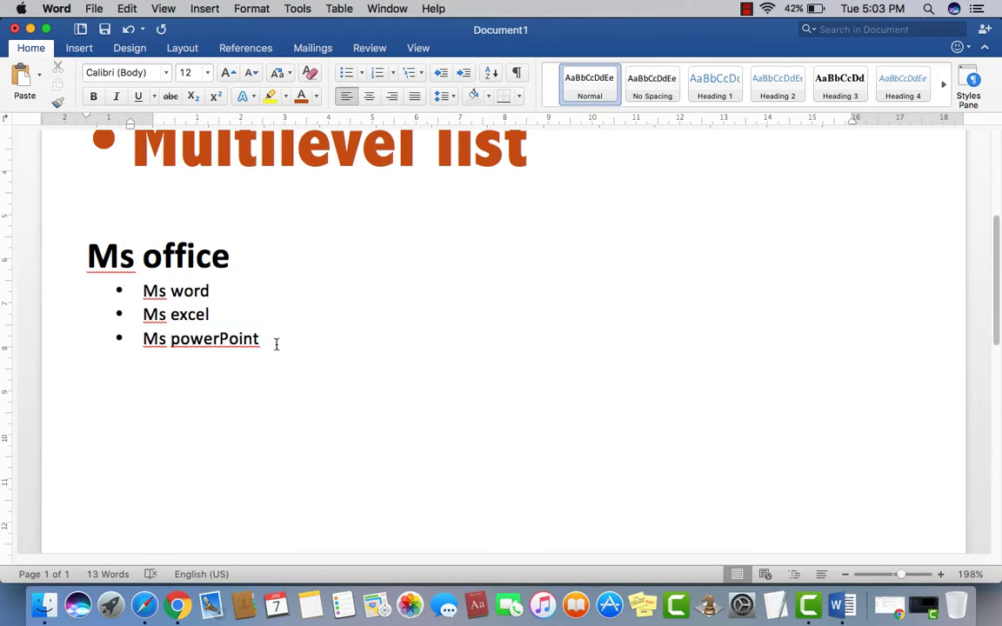
# - Remove the bullets from the three items and move them back to the left margin
pyautogui.moveTo(275, 342); pyautogui.dragTo(137, 292)
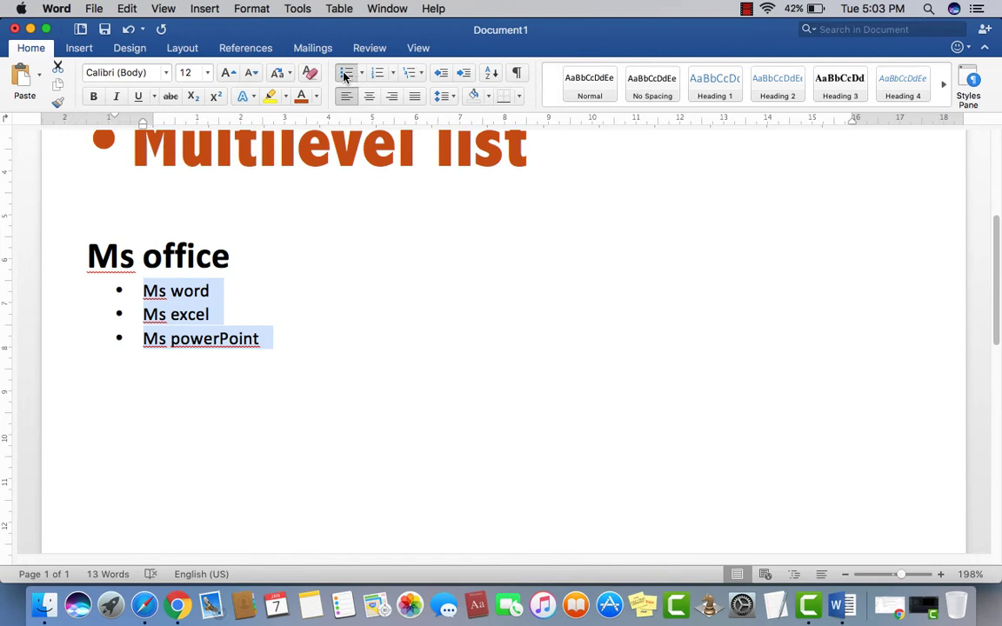
pyautogui.click(310, 72)
pyautogui.click(306, 355)
pyautogui.moveTo(232, 342); pyautogui.dragTo(117, 291)
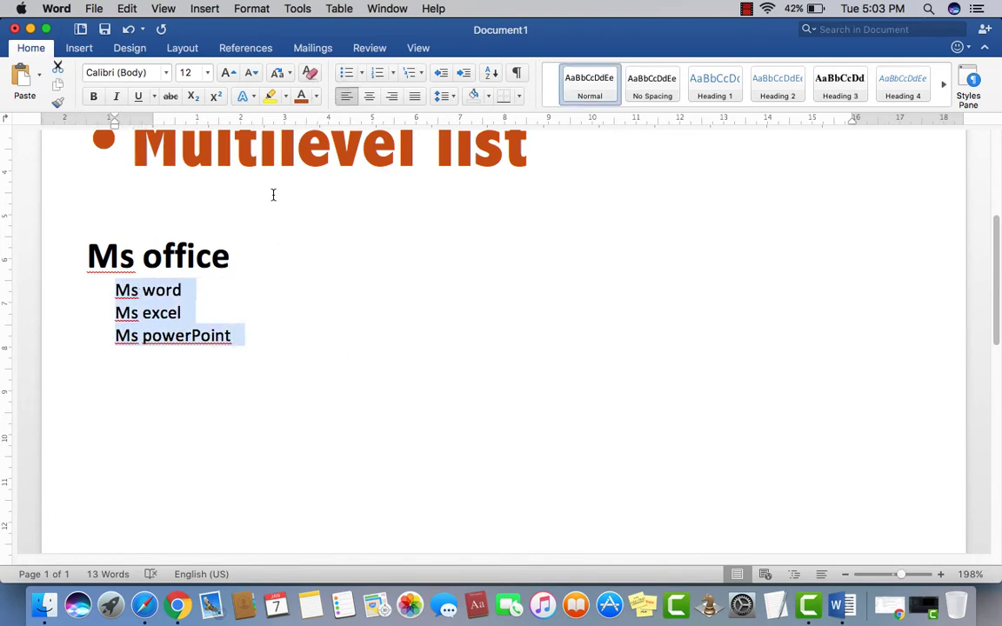
pyautogui.moveTo(114, 131)
pyautogui.mouseDown()
pyautogui.moveTo(86, 130)
pyautogui.moveTo(92, 136)
pyautogui.mouseUp()
pyautogui.click(192, 376)
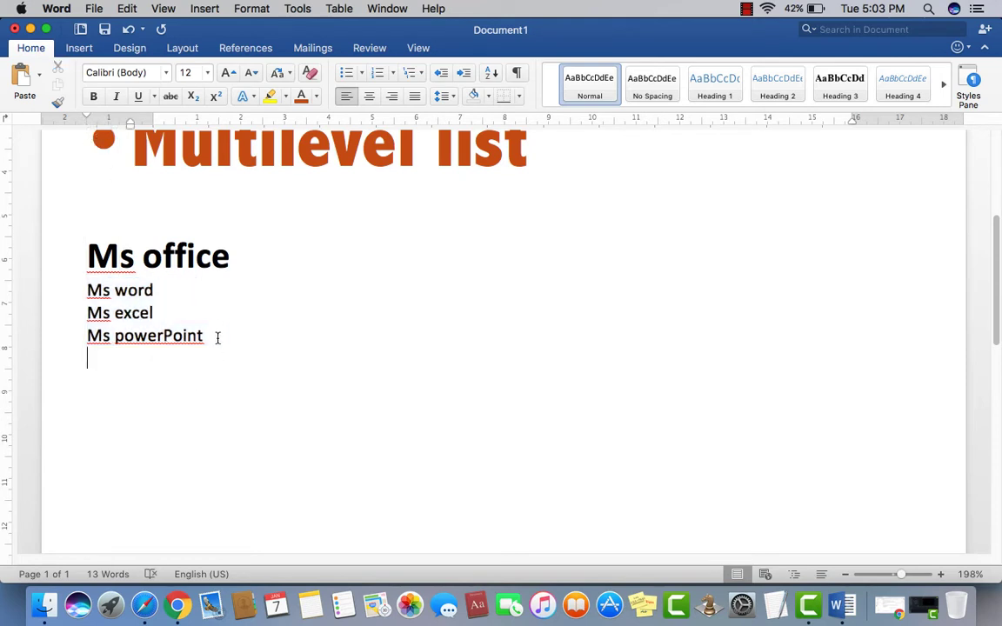
# - Reapply round bullets to the Ms word, Ms excel and Ms powerPoint lines
pyautogui.moveTo(217, 336); pyautogui.dragTo(60, 284)
pyautogui.click(232, 346)
pyautogui.moveTo(213, 337); pyautogui.dragTo(91, 289)
pyautogui.click(165, 416)
pyautogui.moveTo(221, 337); pyautogui.dragTo(88, 290)
pyautogui.click(191, 354)
pyautogui.moveTo(221, 336); pyautogui.dragTo(74, 293)
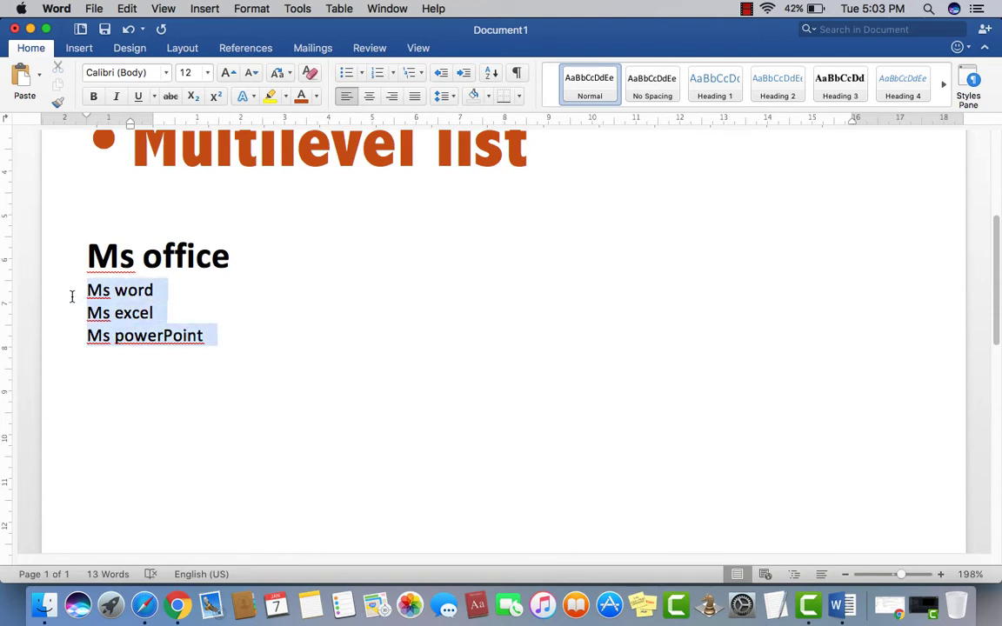
pyautogui.click(346, 72)
# - Indent the Ms office heading to line up above the bulleted items, then reselect them
pyautogui.click(226, 389)
pyautogui.click(88, 255)
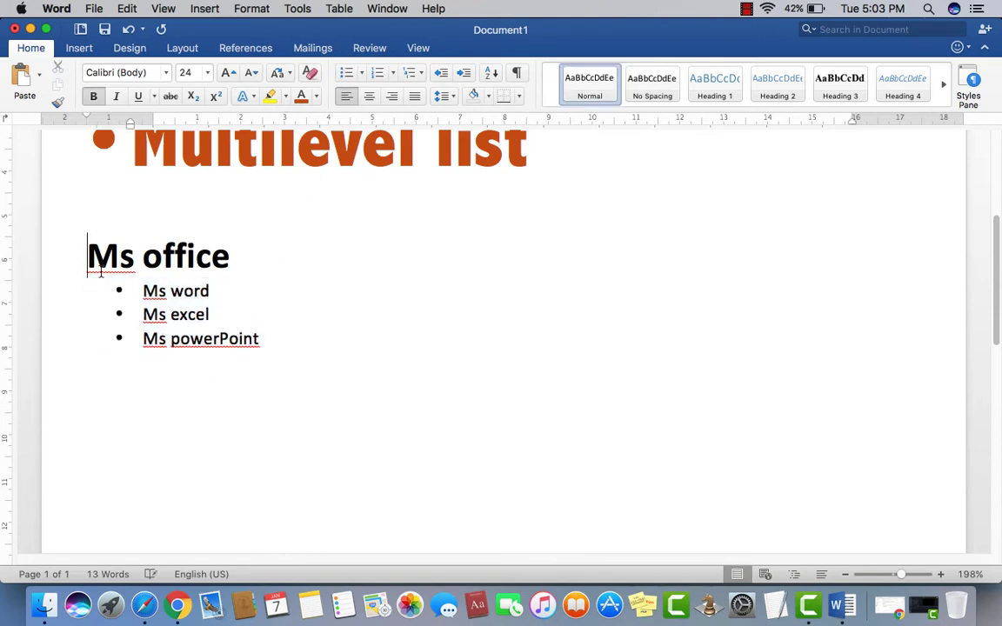
pyautogui.click(297, 447)
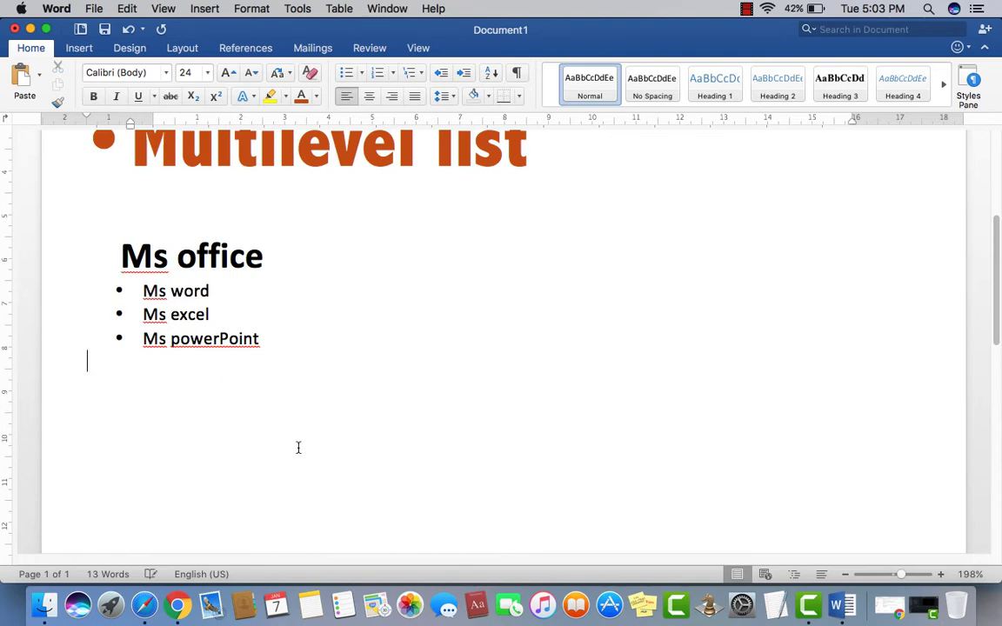
pyautogui.scroll(3, 303, 445)
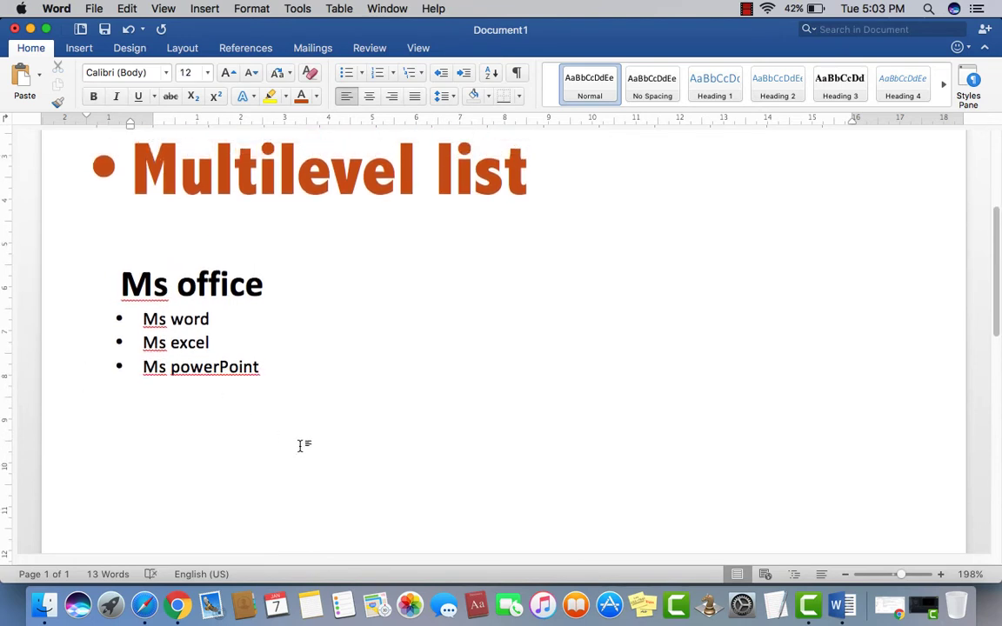
pyautogui.scroll(-1, 302, 437)
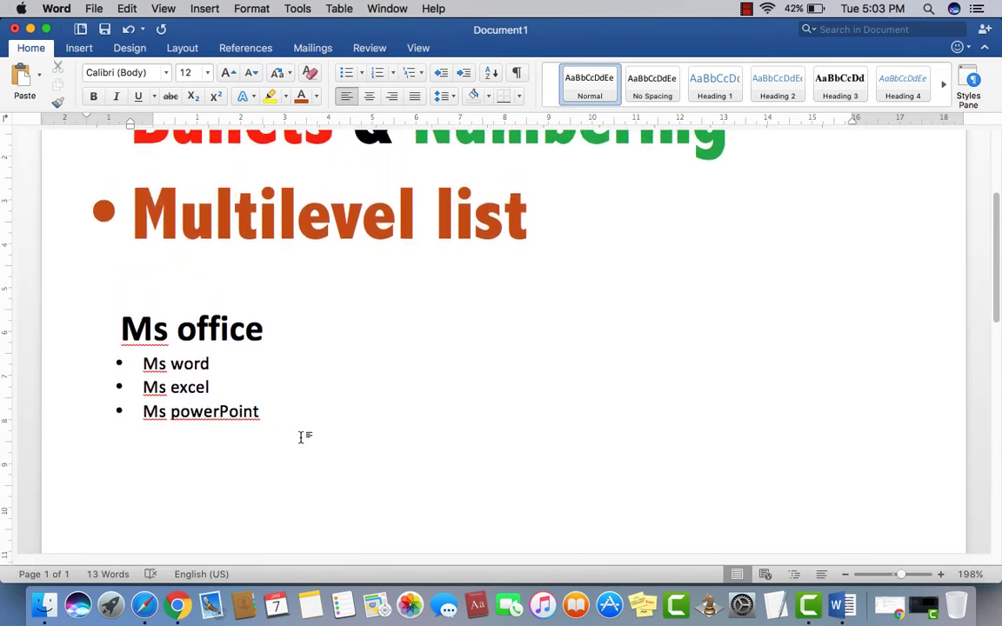
pyautogui.moveTo(270, 395); pyautogui.dragTo(139, 347)
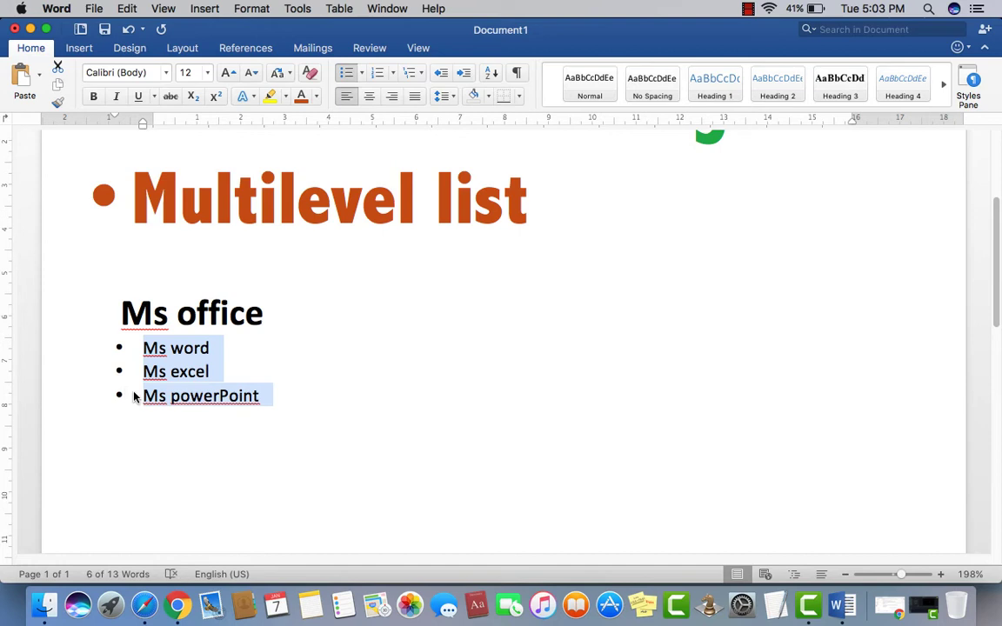
# - Change the list bullets to check marks, then to the multicoloured bullet style
pyautogui.click(362, 75)
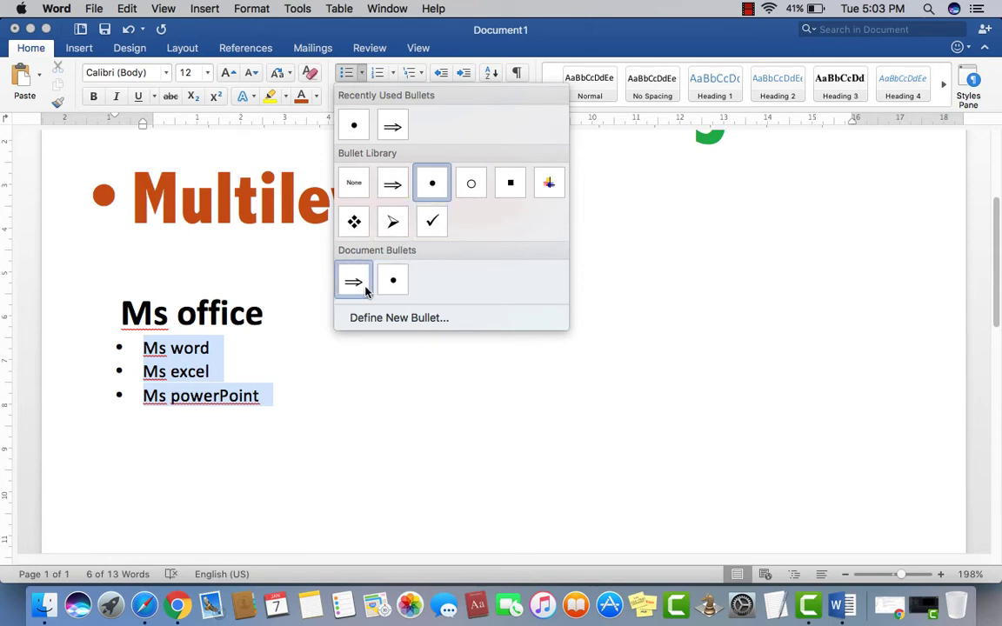
pyautogui.click(433, 224)
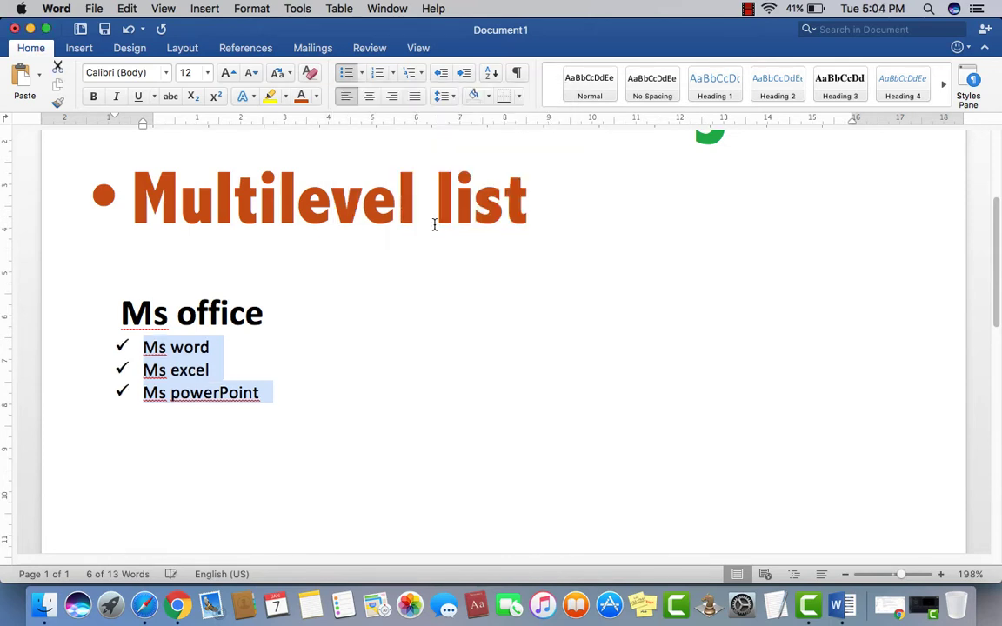
pyautogui.click(362, 73)
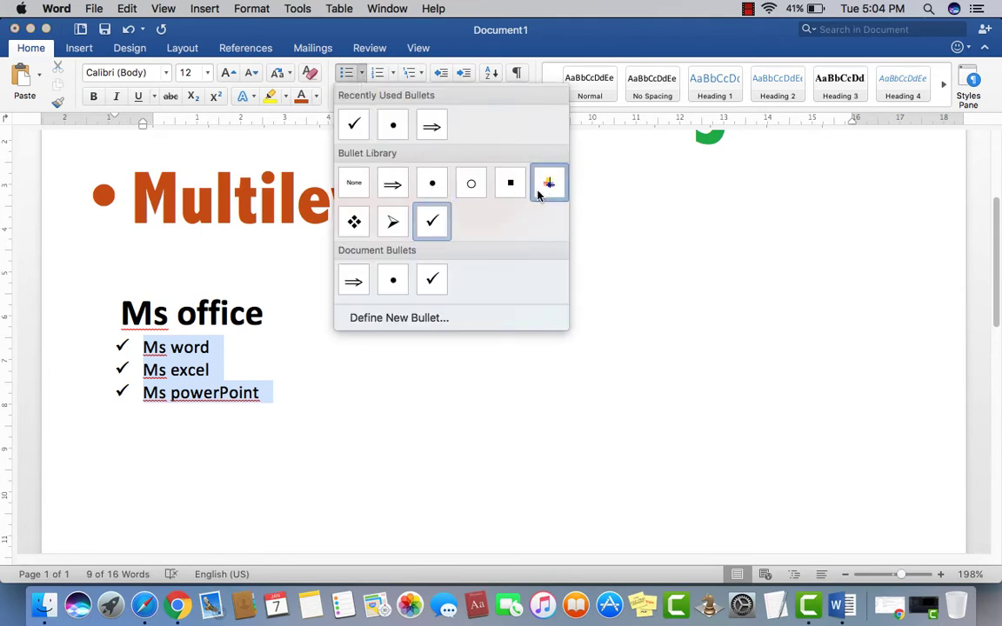
pyautogui.click(548, 183)
pyautogui.click(362, 73)
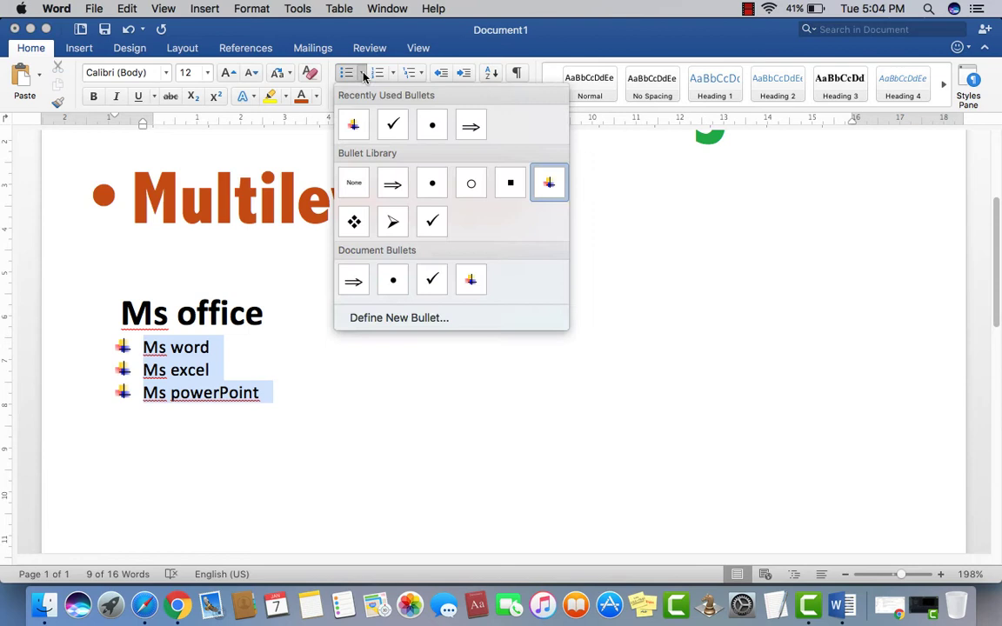
# - Define a new picture bullet using the Black Dash image for the list
pyautogui.click(404, 318)
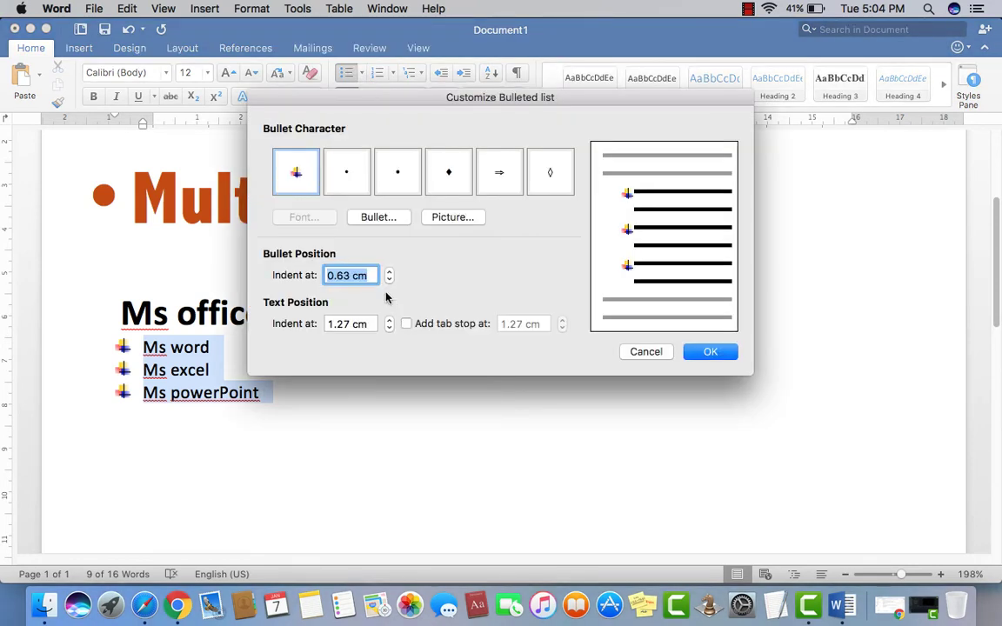
pyautogui.click(450, 217)
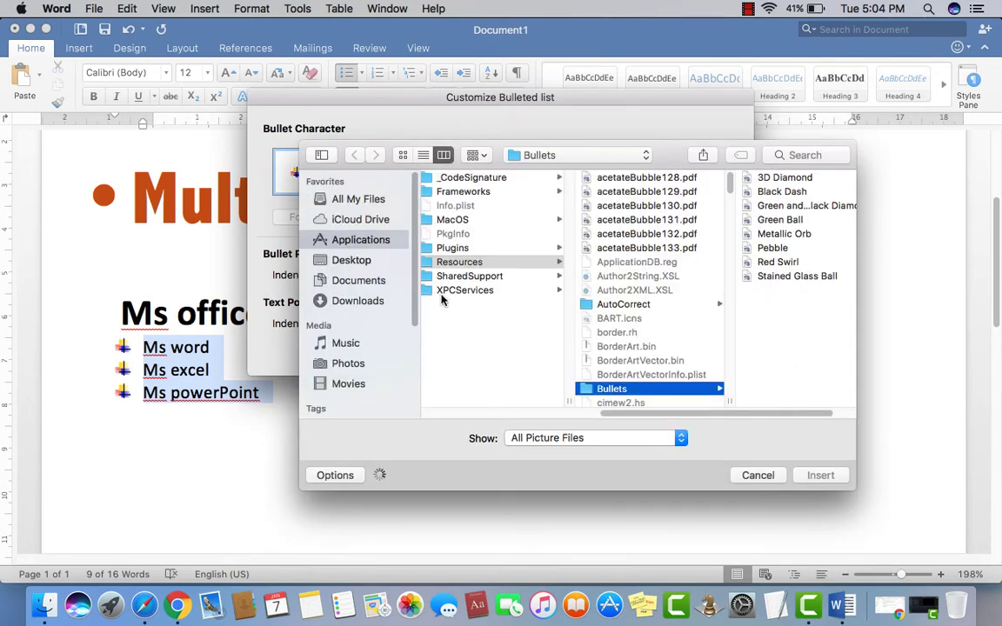
pyautogui.click(778, 191)
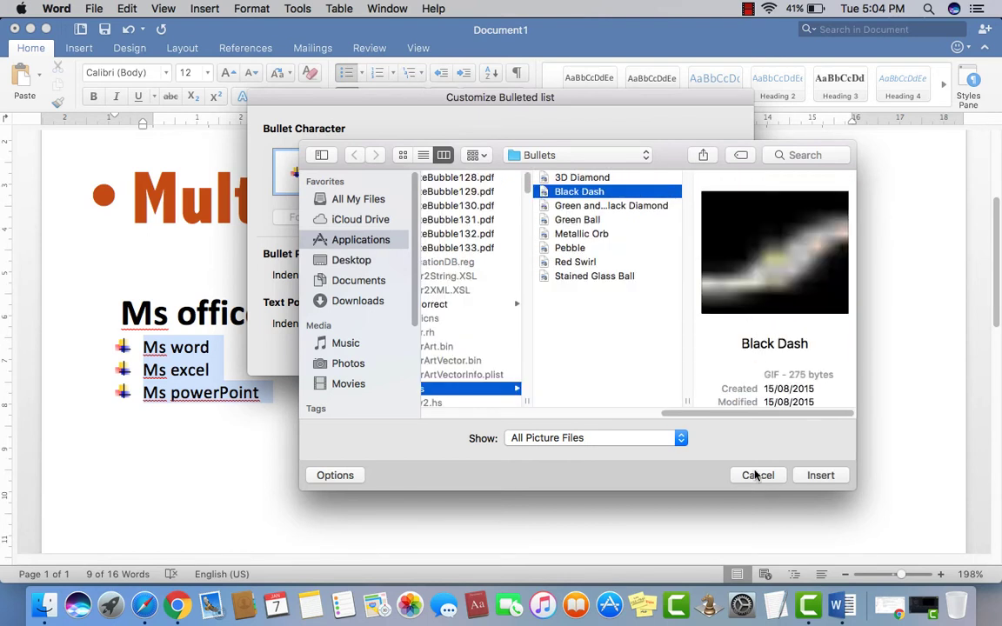
pyautogui.click(822, 476)
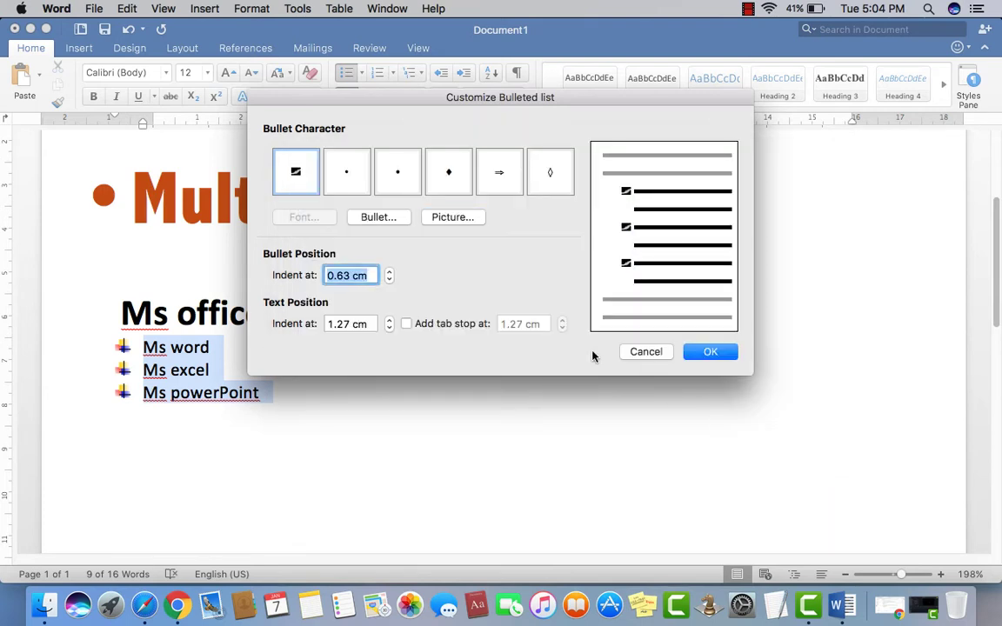
pyautogui.press('Return')
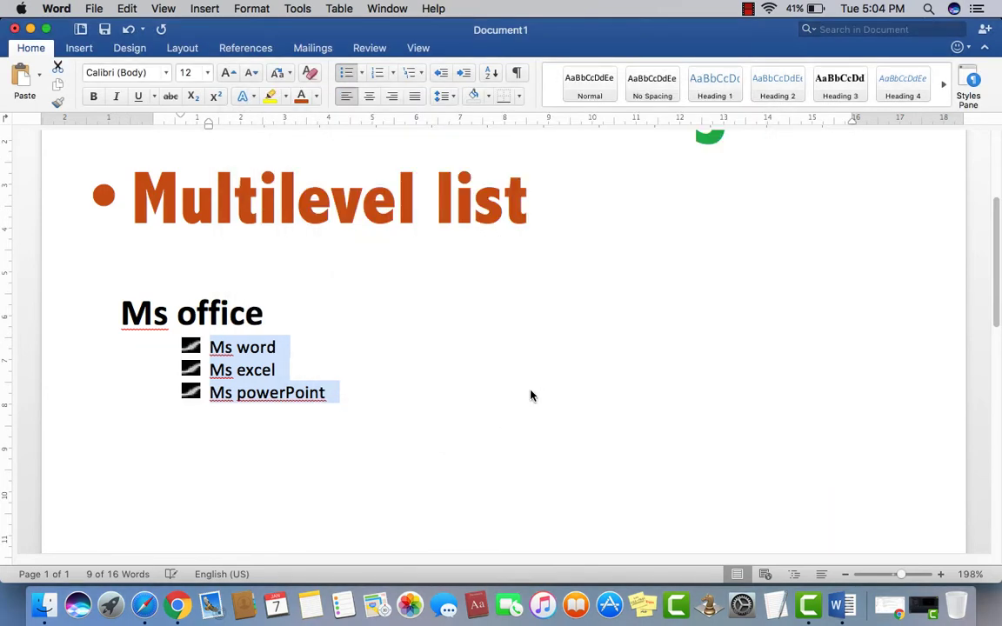
# - Shift the bulleted list's indent left so it sits closer under the Ms office heading
pyautogui.click(202, 346)
pyautogui.click(190, 347)
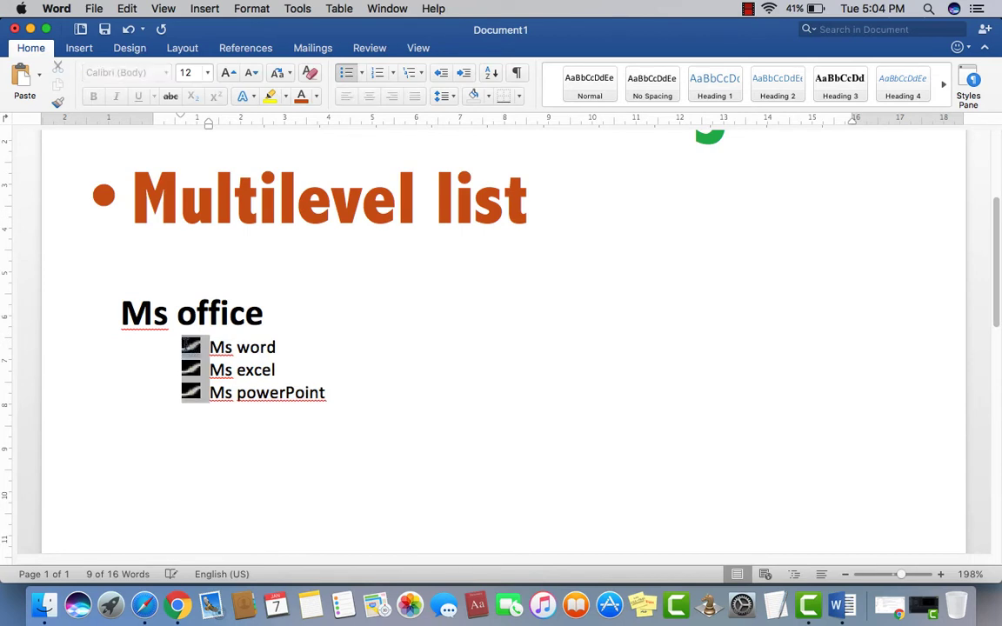
pyautogui.click(205, 392)
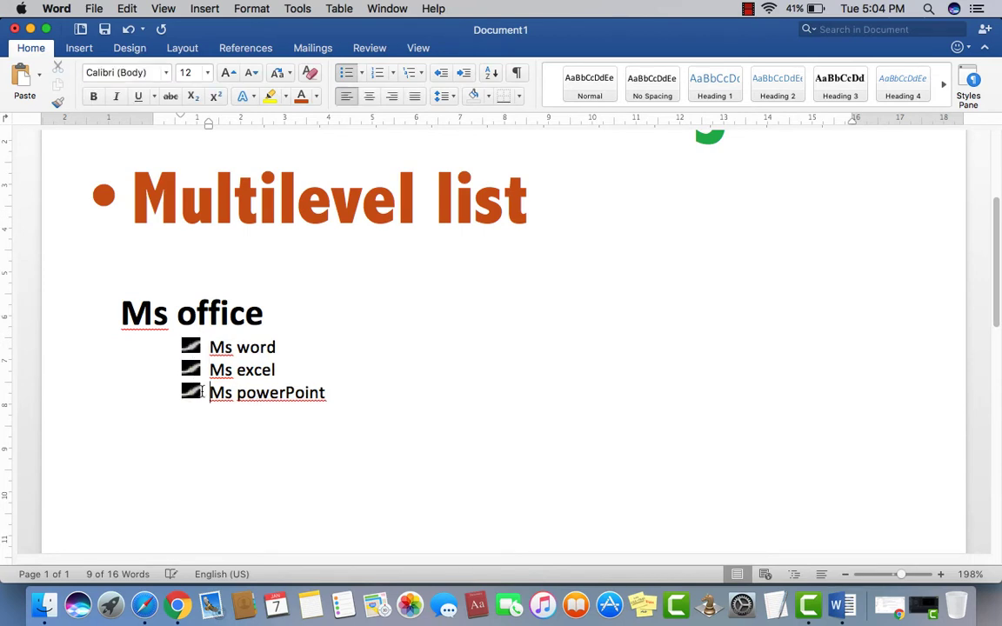
pyautogui.moveTo(201, 392); pyautogui.dragTo(209, 346)
pyautogui.click(90, 411)
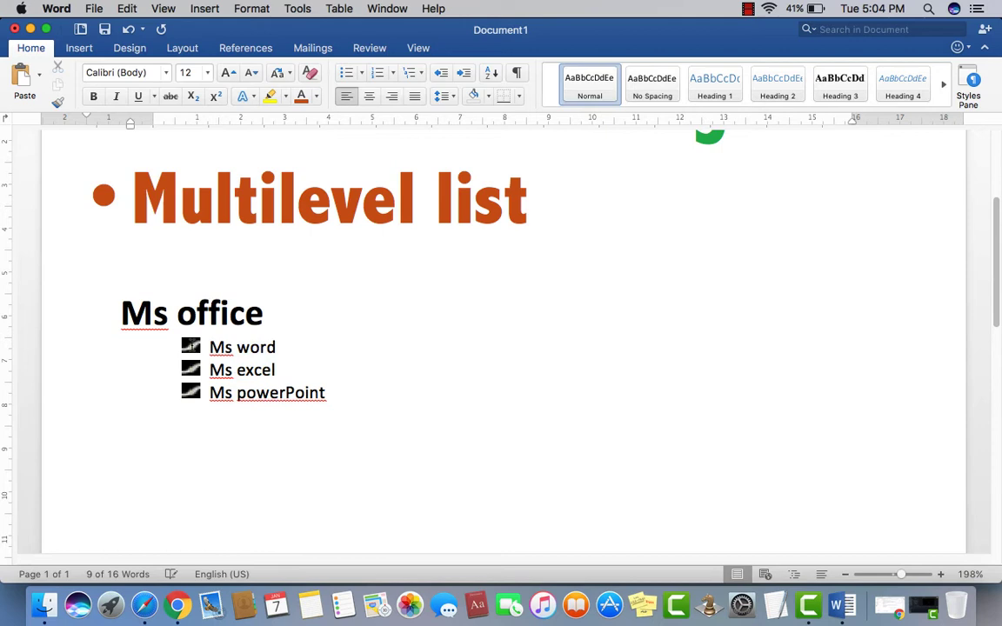
pyautogui.click(191, 347)
pyautogui.moveTo(191, 347); pyautogui.dragTo(150, 342)
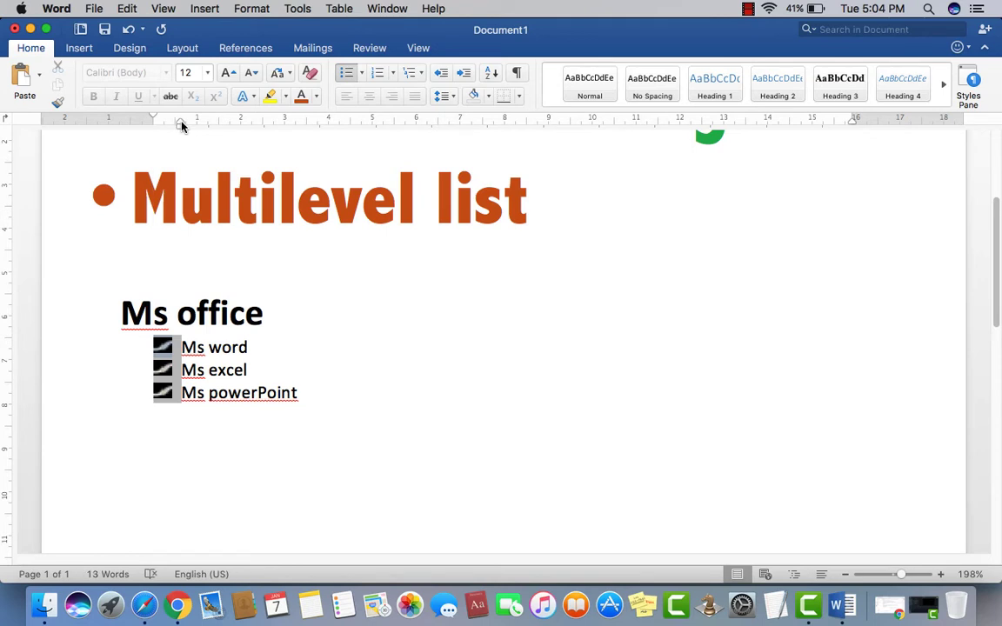
pyautogui.moveTo(181, 125); pyautogui.dragTo(174, 127)
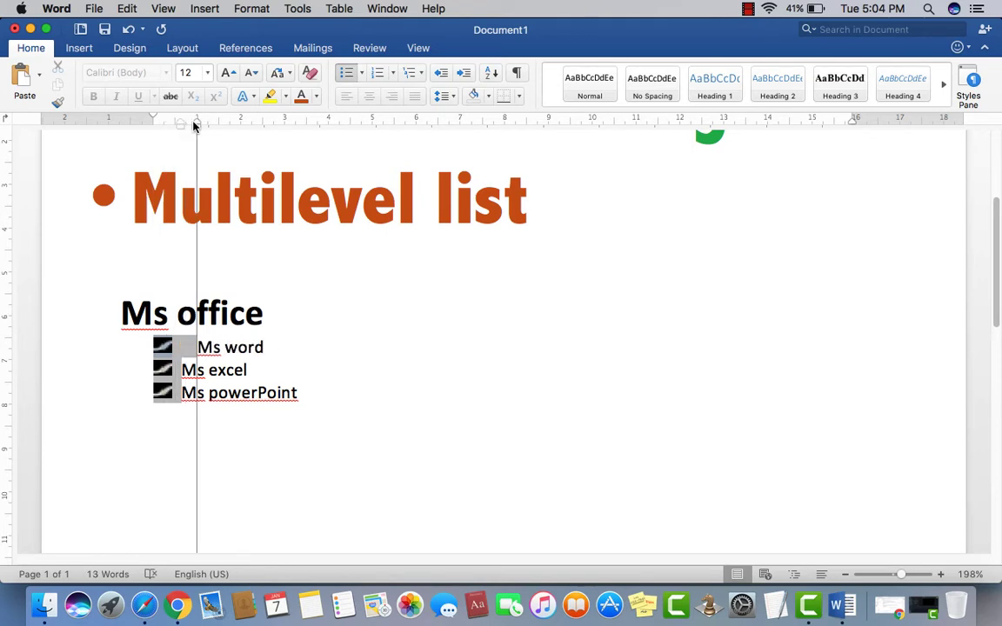
pyautogui.moveTo(194, 126); pyautogui.dragTo(180, 126)
pyautogui.click(209, 396)
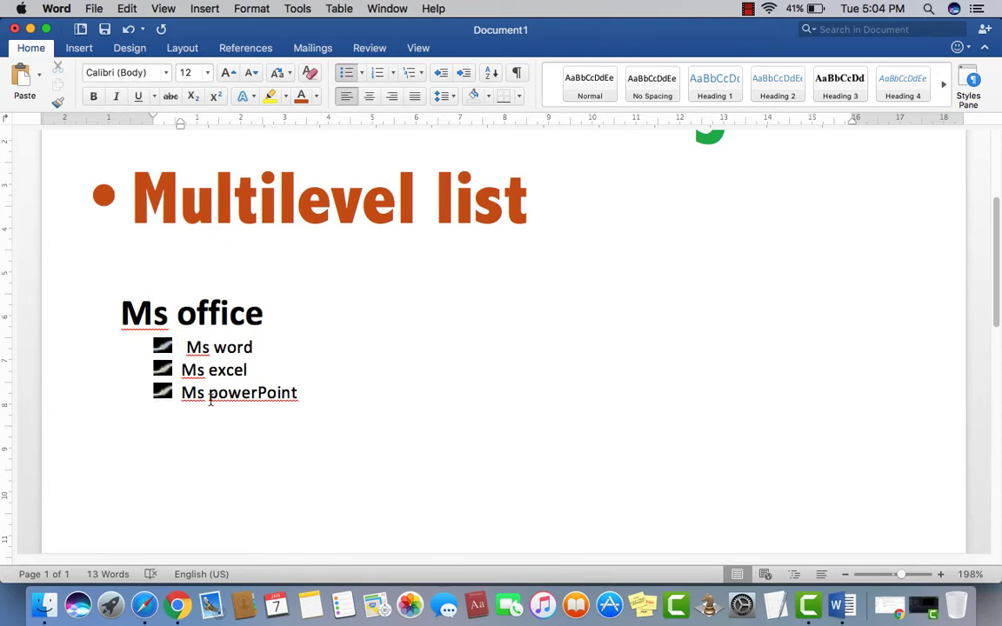
pyautogui.click(172, 341)
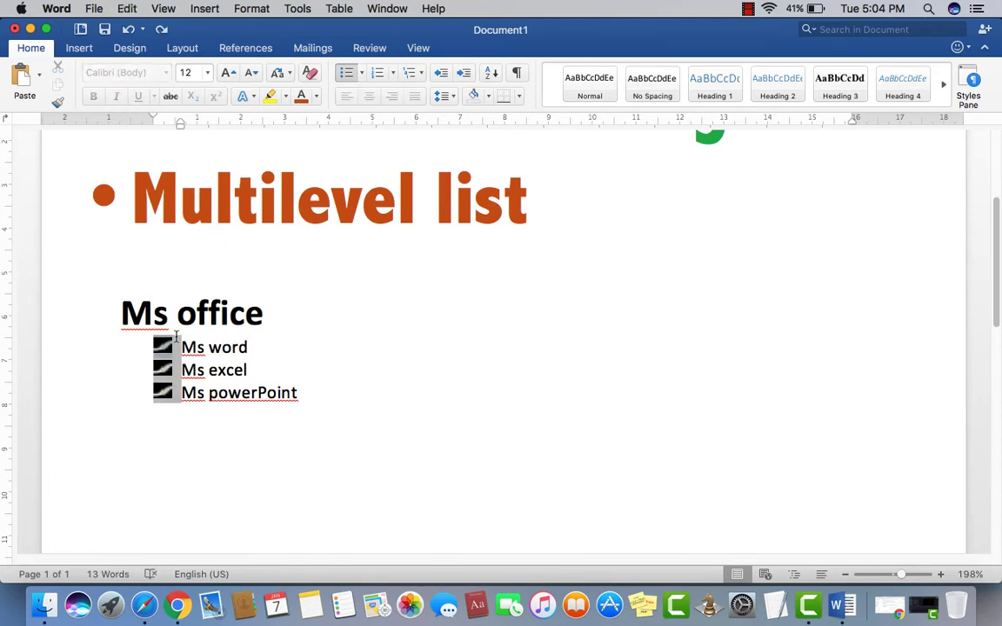
pyautogui.click(315, 416)
pyautogui.moveTo(315, 398); pyautogui.dragTo(181, 346)
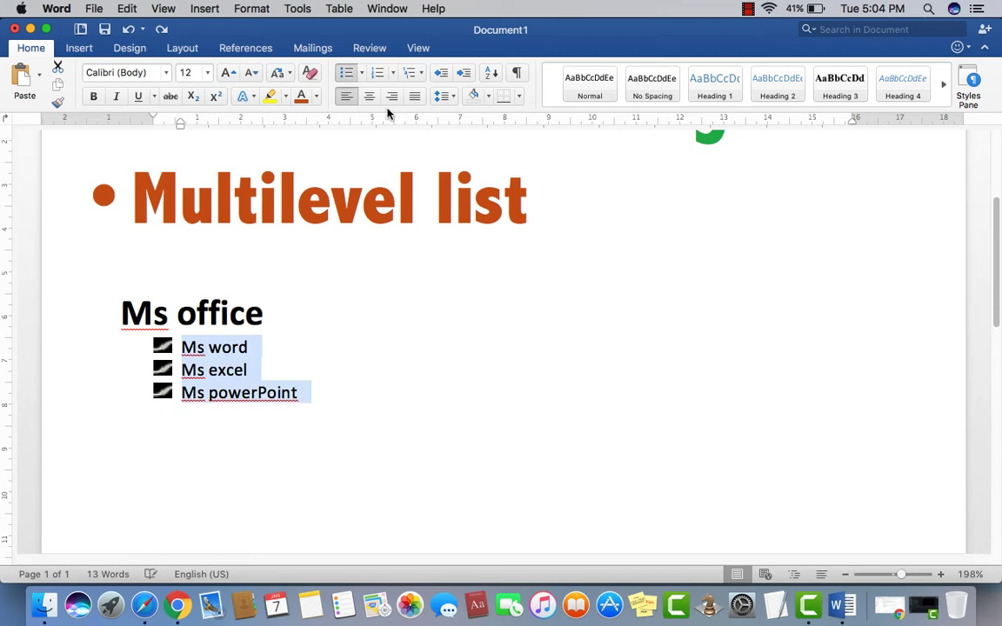
pyautogui.click(361, 72)
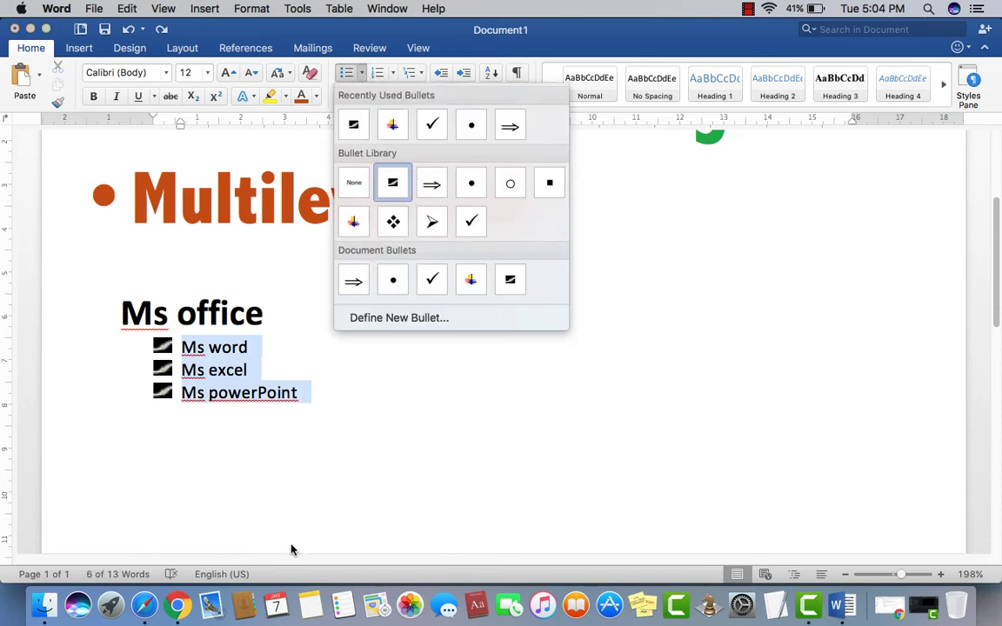
pyautogui.click(330, 420)
pyautogui.moveTo(313, 399); pyautogui.dragTo(192, 347)
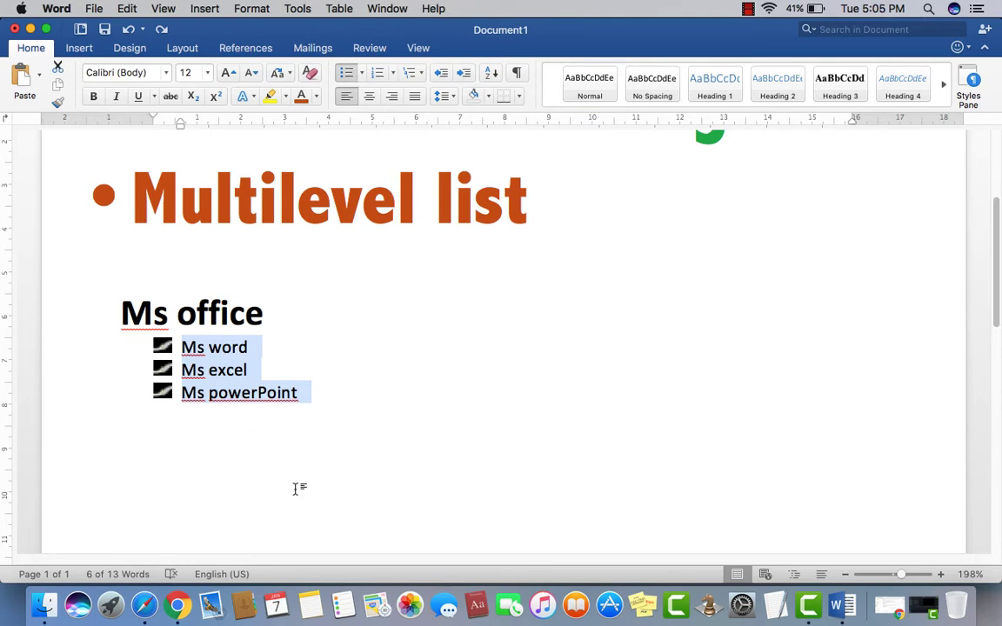
pyautogui.click(271, 439)
pyautogui.moveTo(309, 397); pyautogui.dragTo(178, 345)
# - Number the three Ms office items 1., 2., 3. in place of the Black Dash bullets
pyautogui.click(391, 75)
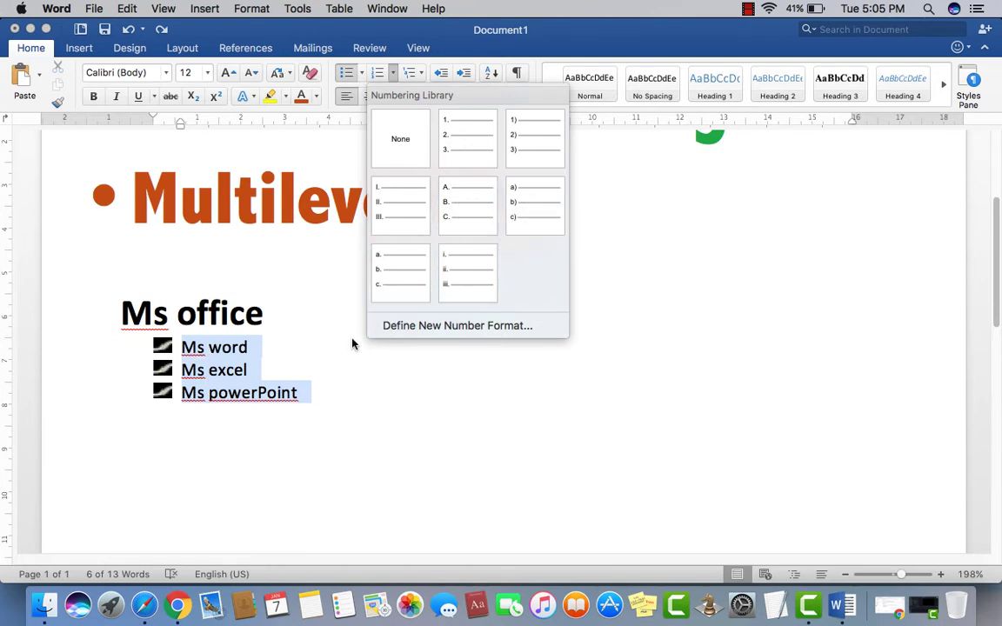
pyautogui.click(465, 151)
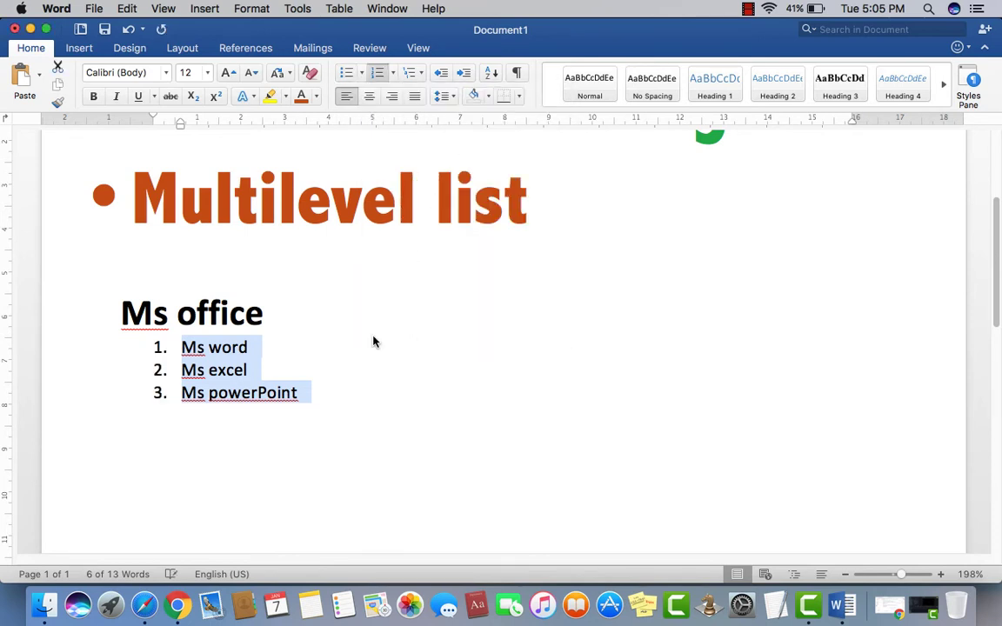
pyautogui.click(324, 446)
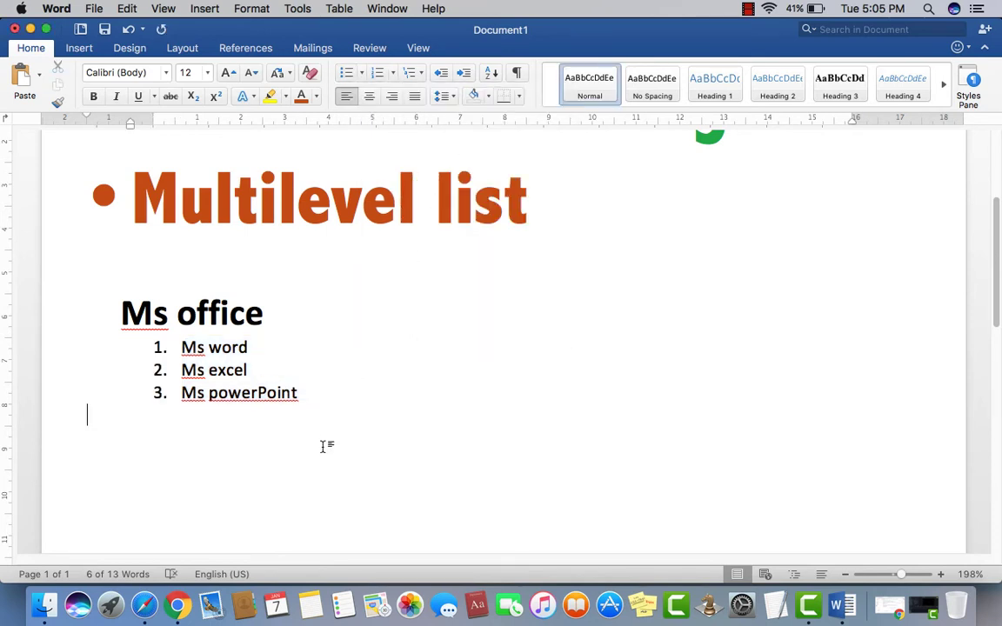
pyautogui.click(306, 392)
pyautogui.keyDown('shift'); pyautogui.click(181, 347); pyautogui.keyUp('shift')
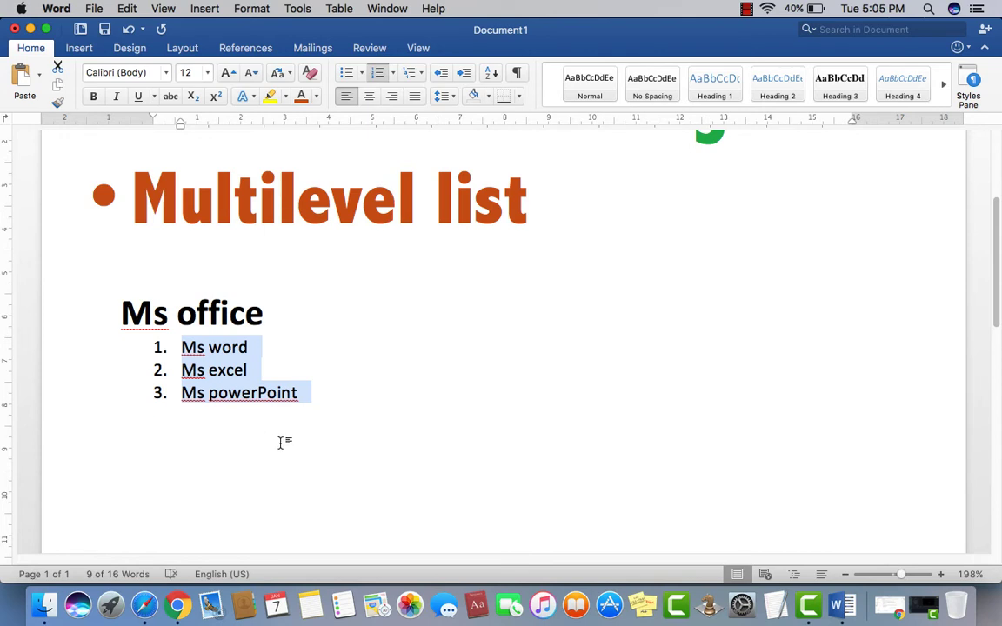
# - Delete the Ms office heading together with its three numbered items
pyautogui.moveTo(306, 392); pyautogui.dragTo(180, 346)
pyautogui.click(326, 431)
pyautogui.moveTo(298, 393); pyautogui.dragTo(181, 346)
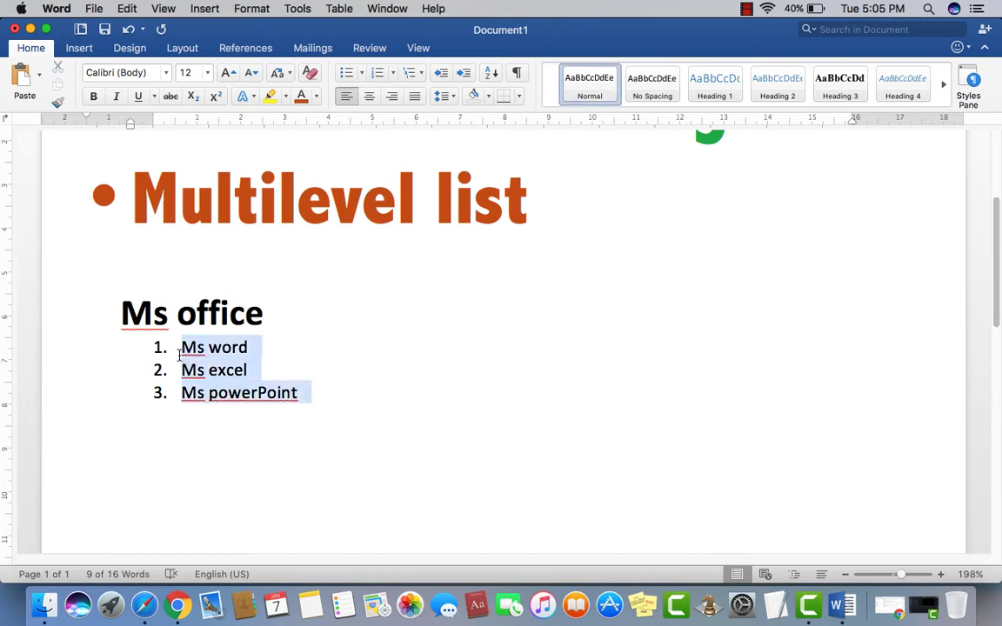
pyautogui.click(365, 394)
pyautogui.scroll(-5, 365, 394)
pyautogui.scroll(7, 366, 394)
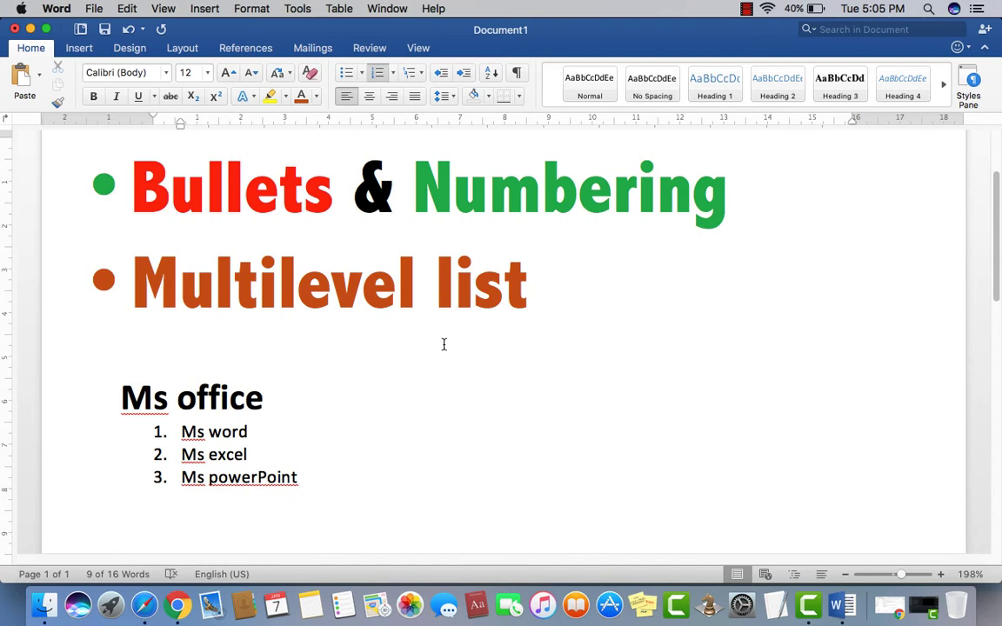
pyautogui.moveTo(541, 288); pyautogui.dragTo(148, 275)
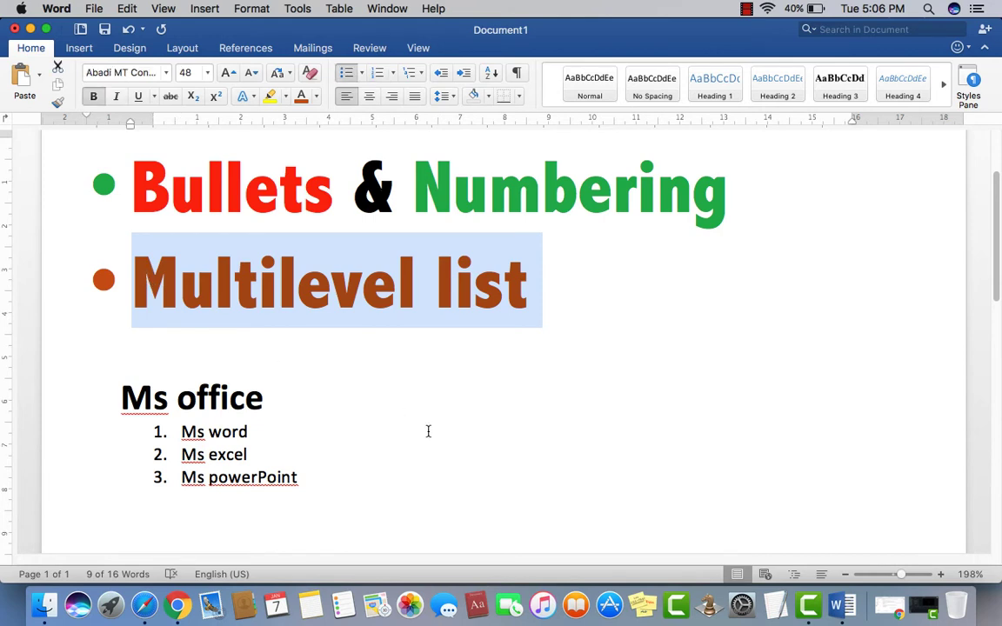
pyautogui.click(341, 477)
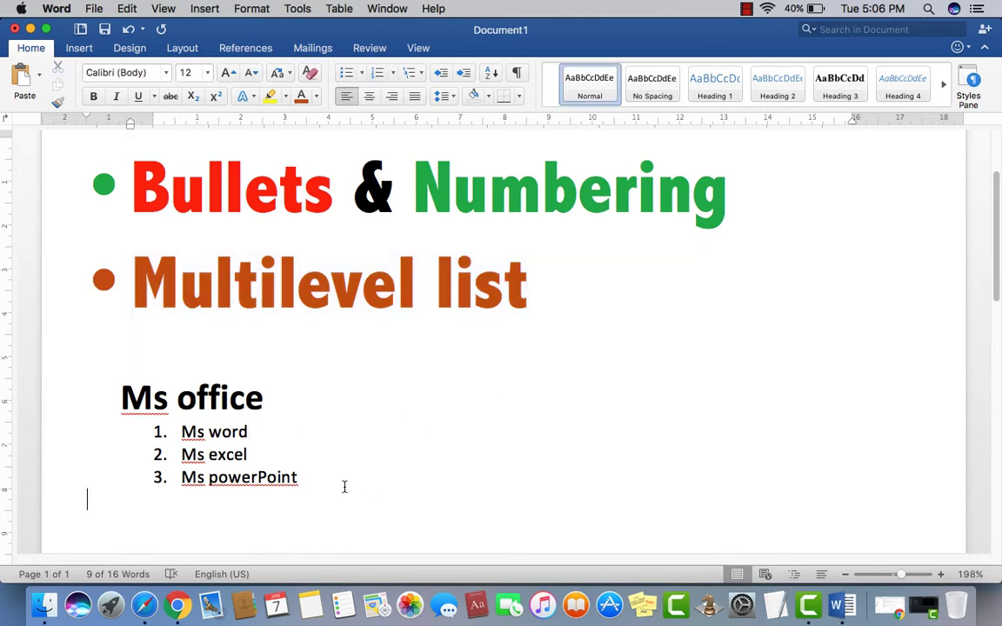
pyautogui.moveTo(317, 477); pyautogui.dragTo(129, 398)
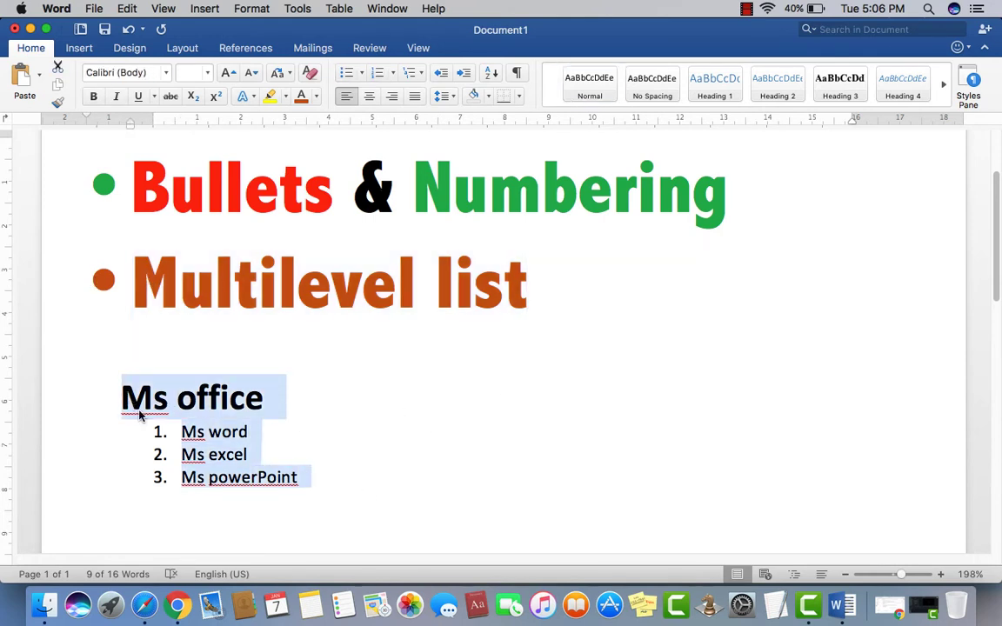
pyautogui.press('BackSpace')
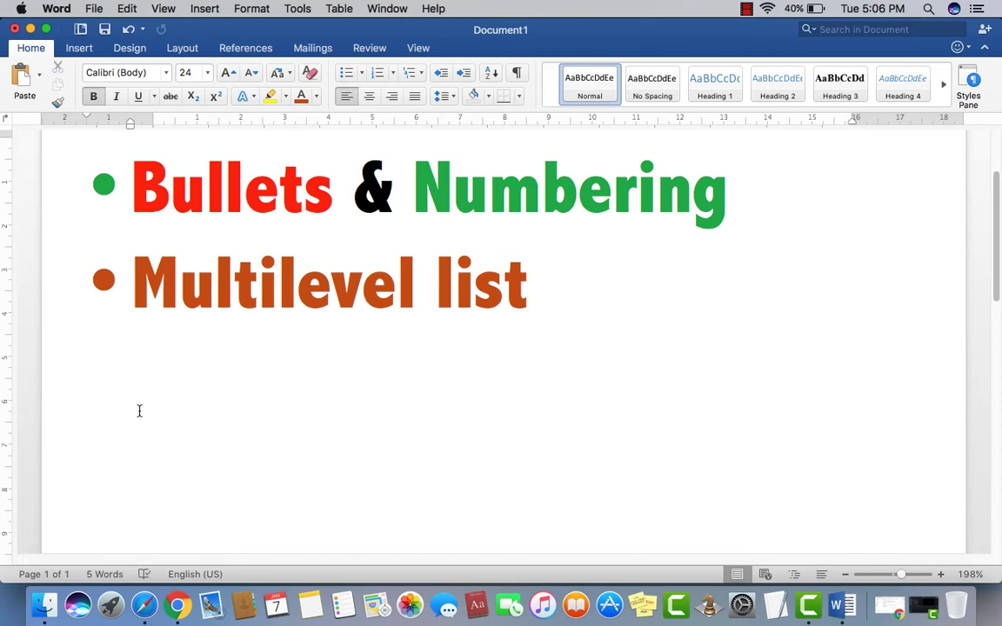
# - Type 'Where is ABC' on the empty line below the Multilevel list title and start a new line
pyautogui.tripleClick(592, 273)
pyautogui.click(279, 428)
pyautogui.write('where is')
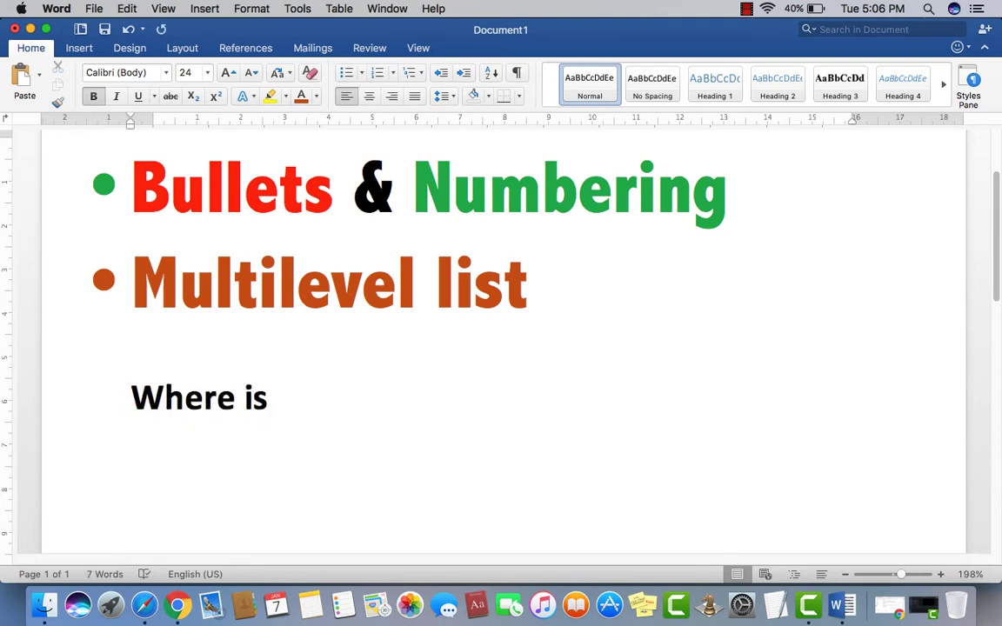
pyautogui.press('BackSpace')
pyautogui.write('M')
pyautogui.press('BackSpace')
pyautogui.write('ABC')
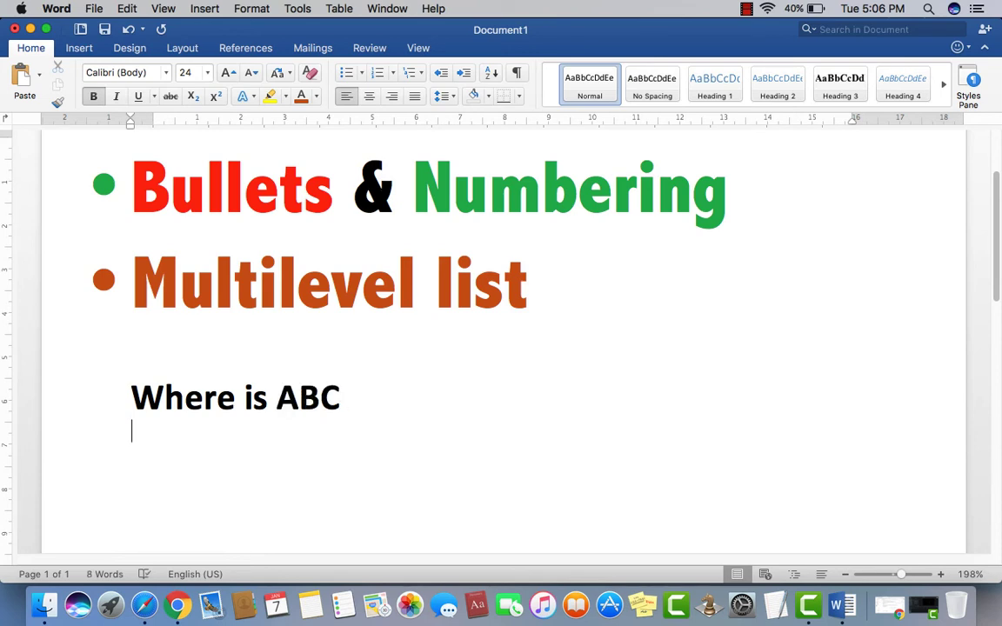
pyautogui.press('Return')
# - Apply 1./1.1./1.1.1. multilevel numbering to 'Where is ABC' and start item 2
pyautogui.tripleClick(346, 398)
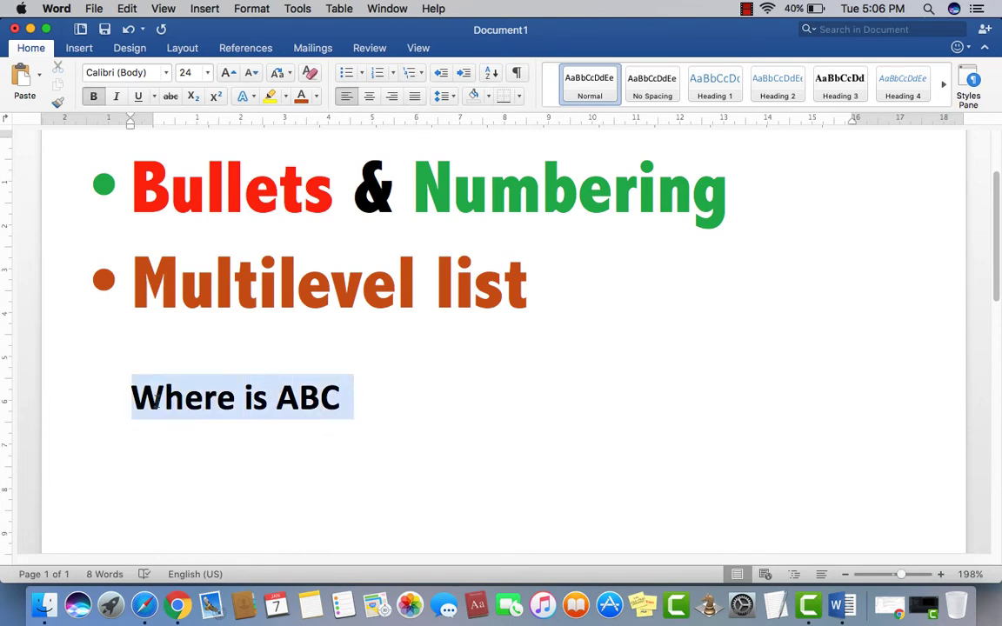
pyautogui.click(258, 441)
pyautogui.tripleClick(172, 393)
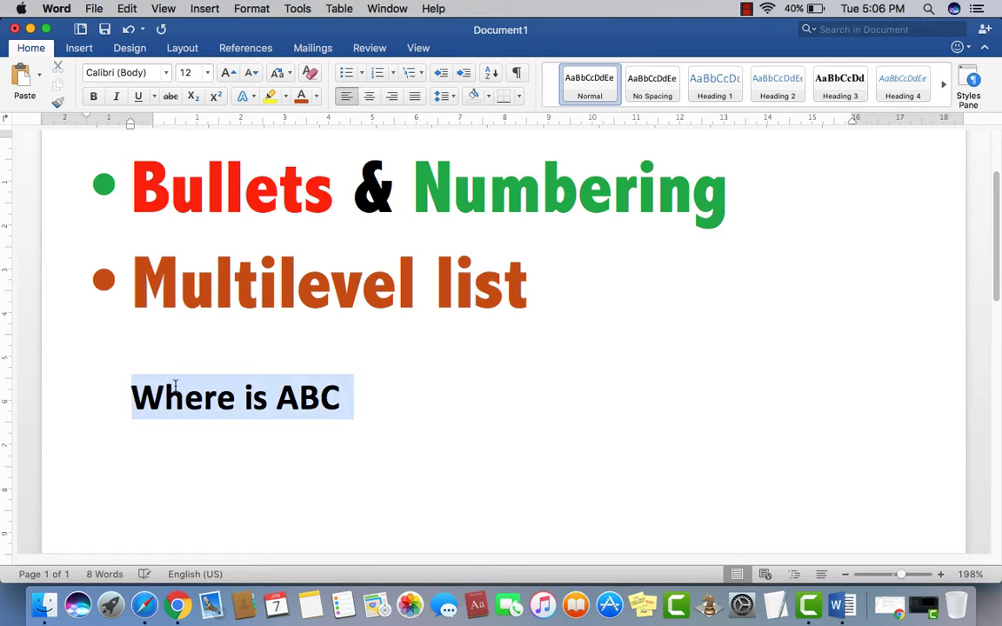
pyautogui.click(417, 76)
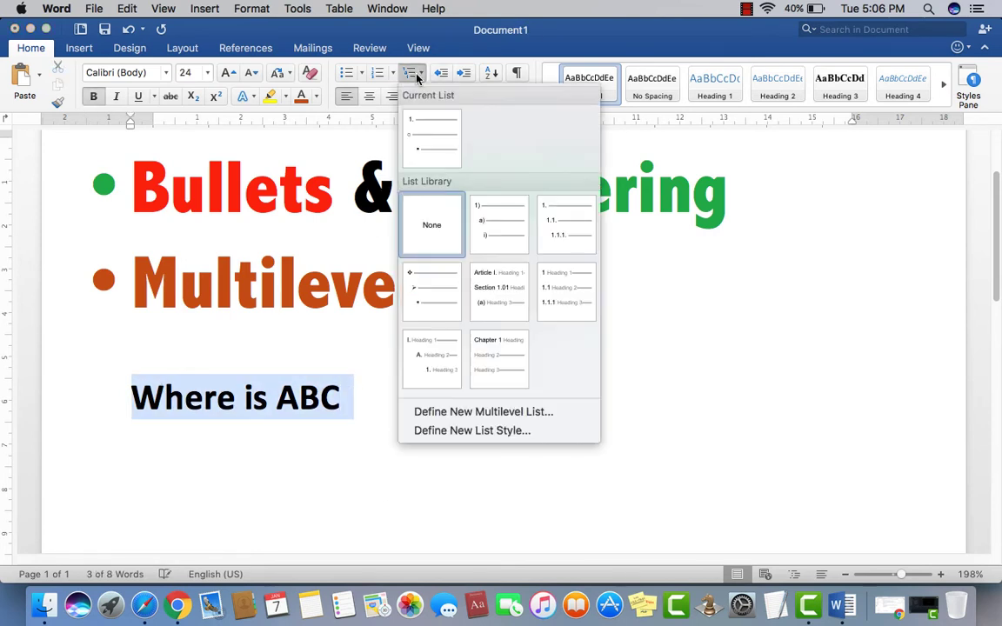
pyautogui.click(561, 235)
pyautogui.click(438, 401)
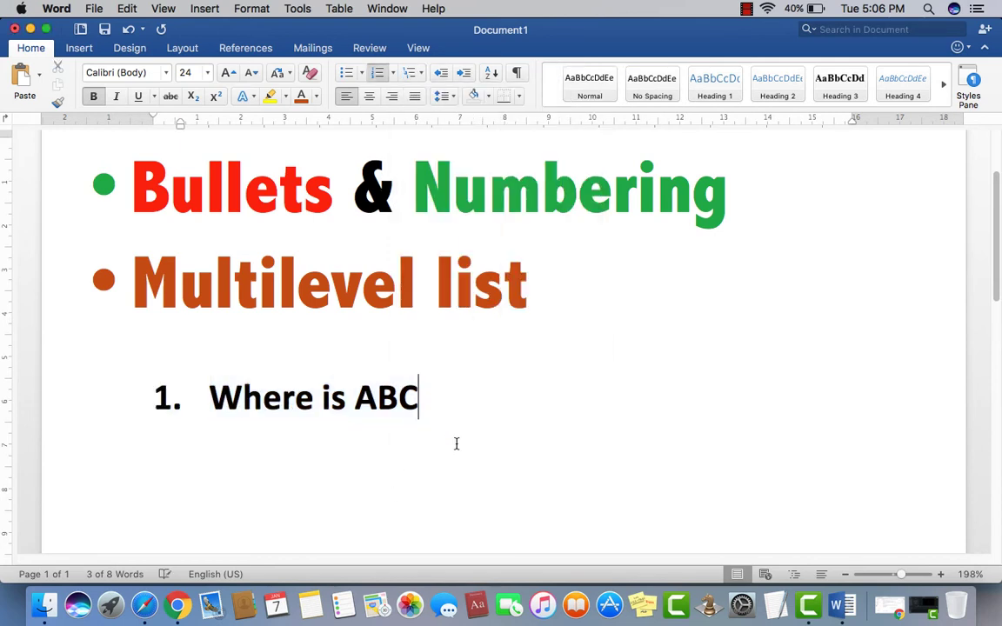
pyautogui.press('Return')
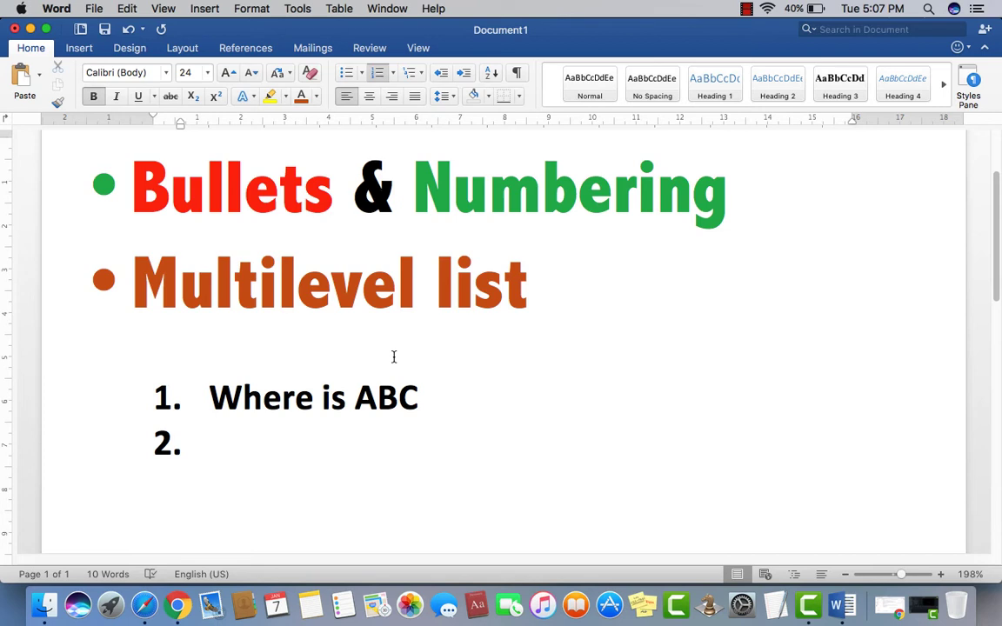
# - Demote the new item and add sub-items 1.1 'In lesson 1' and 1.2 'In lesson 2'
pyautogui.press('Tab')
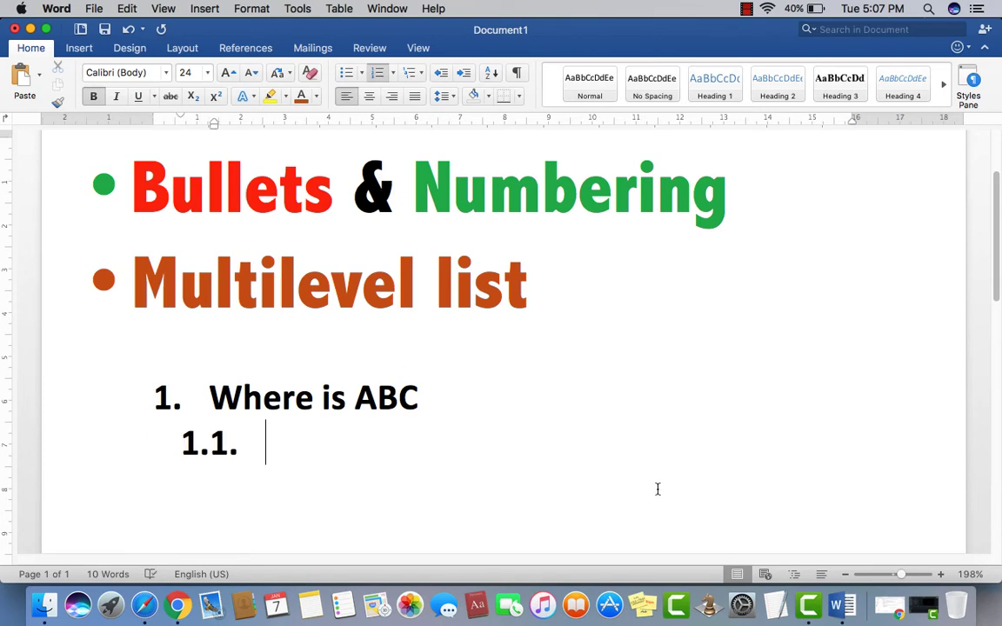
pyautogui.write('in ')
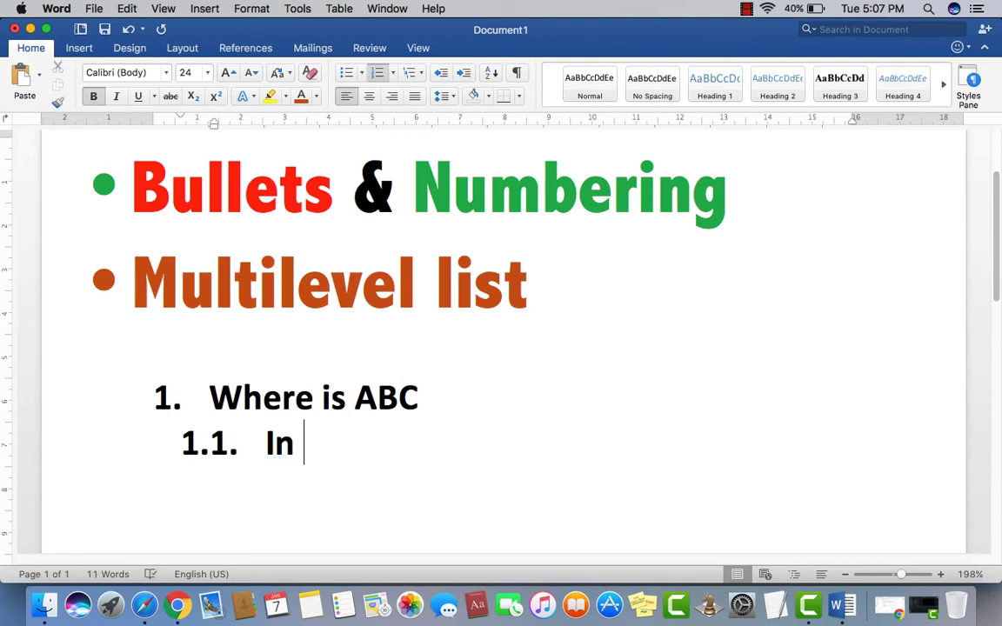
pyautogui.write('lesso')
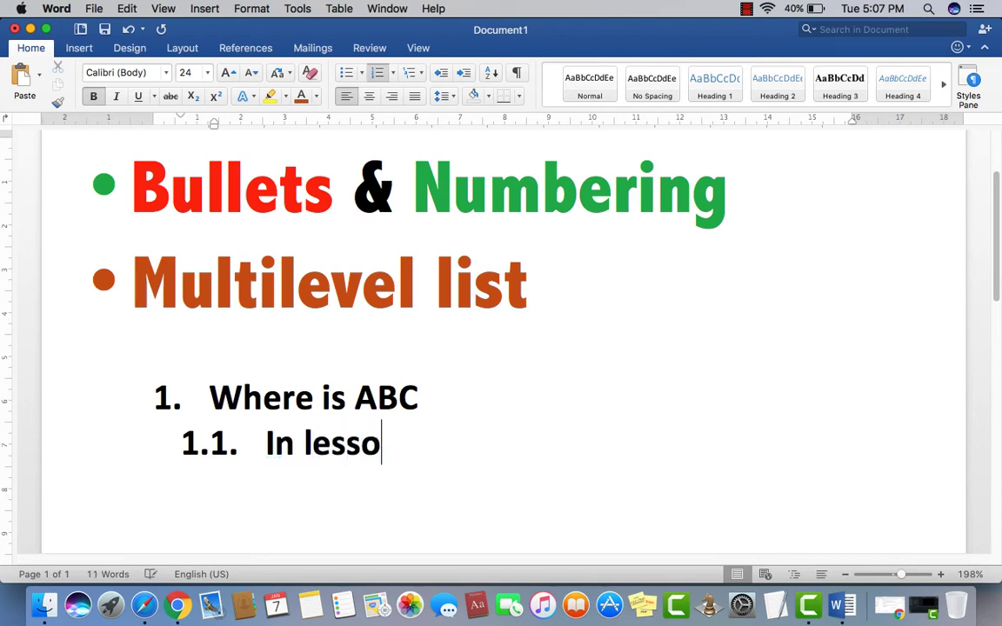
pyautogui.write('n 1')
pyautogui.press('Return')
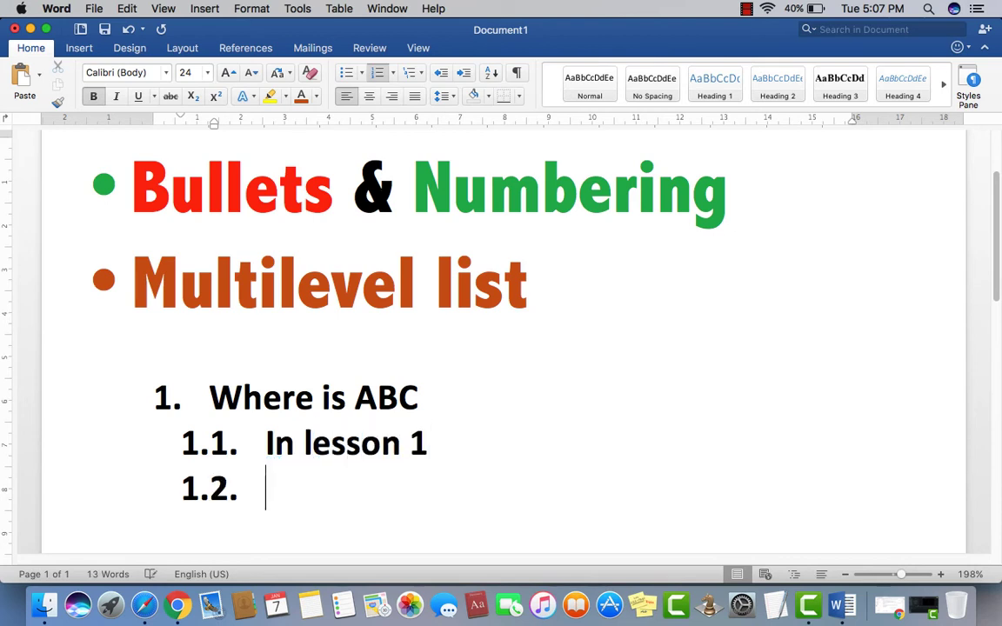
pyautogui.write('in less')
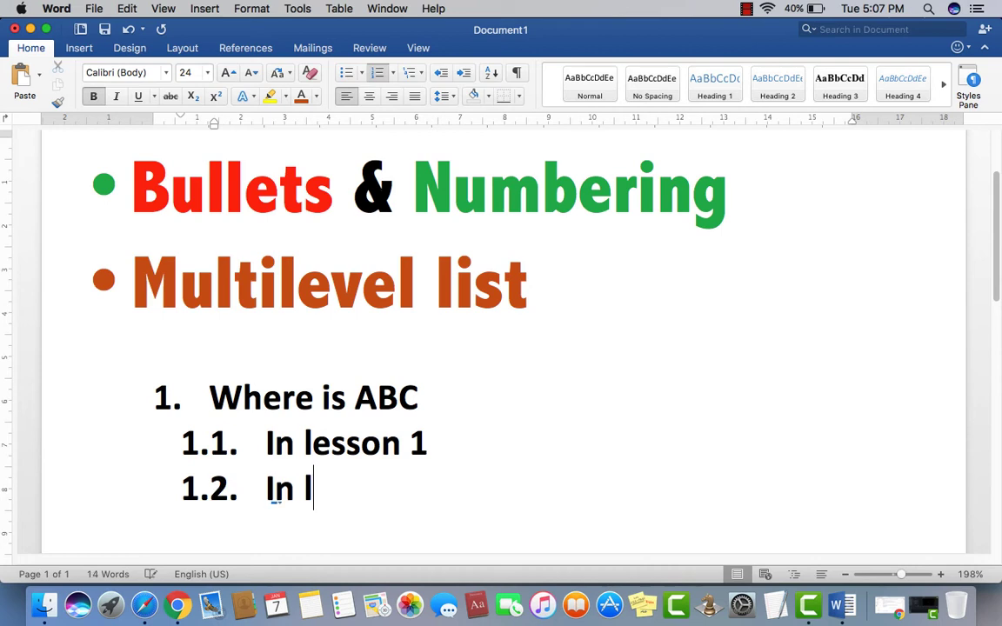
pyautogui.write('on 2')
pyautogui.press('Return')
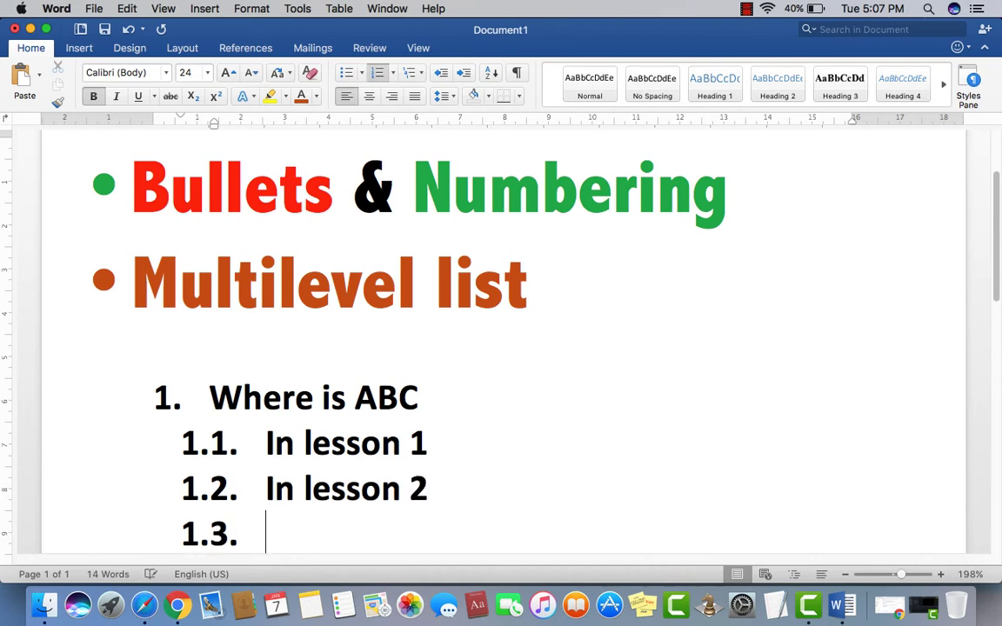
pyautogui.write('in lesso')
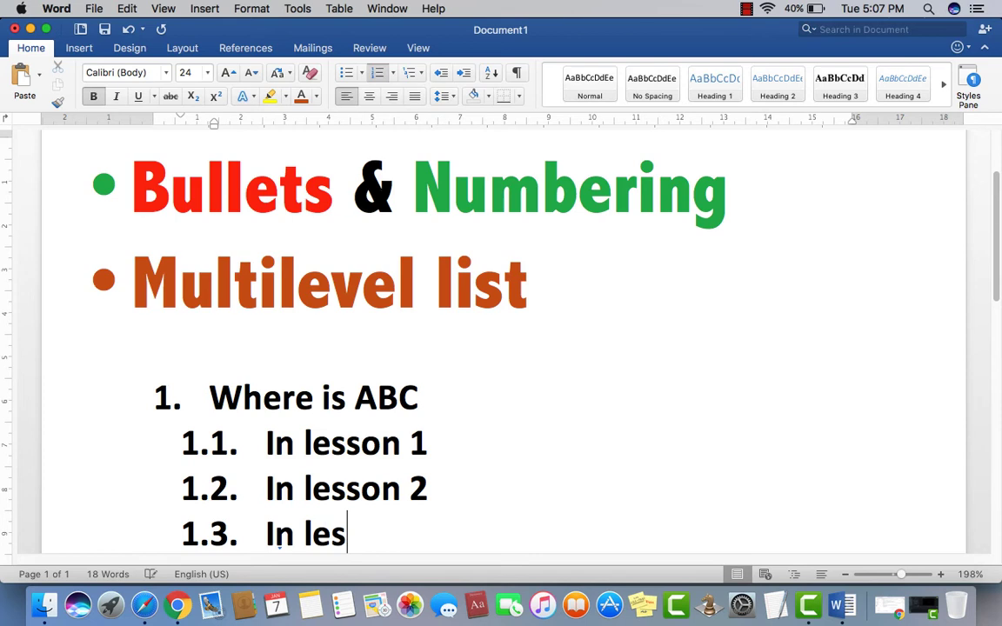
pyautogui.write('n')
# - Complete sub-item 1.3 as 'In lesson 3'
pyautogui.press('Return')
pyautogui.press('BackSpace')
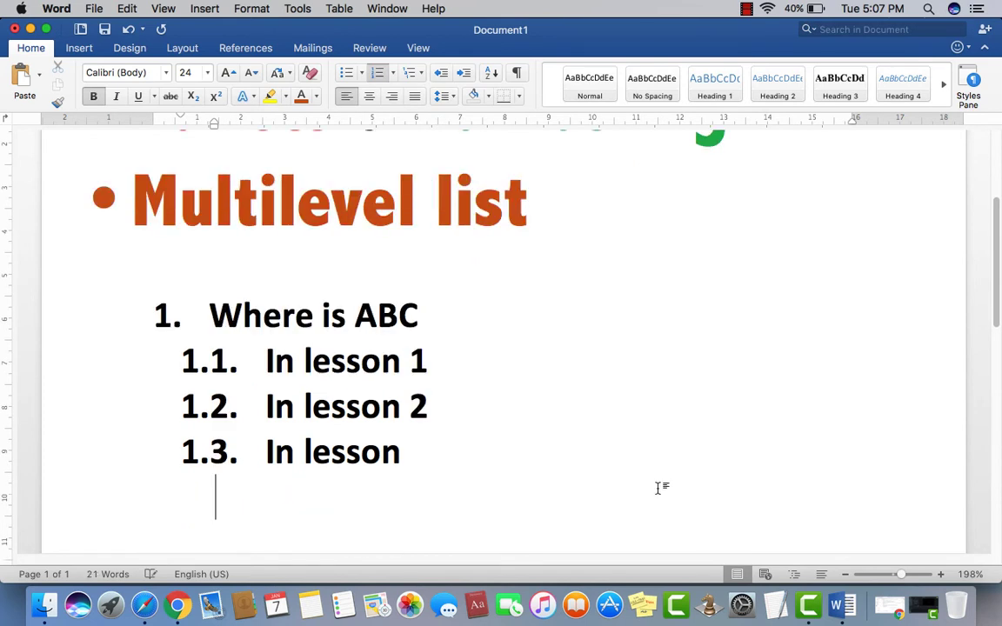
pyautogui.press('BackSpace')
pyautogui.press('BackSpace')
pyautogui.write('3')
pyautogui.press('Return')
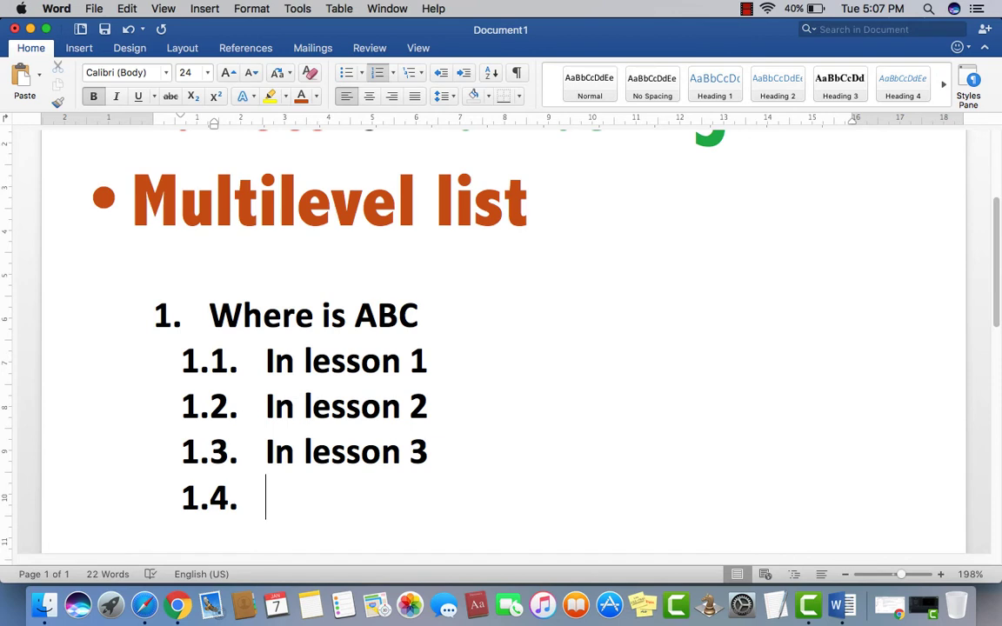
# - Take the empty line out of the list and start a plain line with '2.'
pyautogui.press('BackSpace')
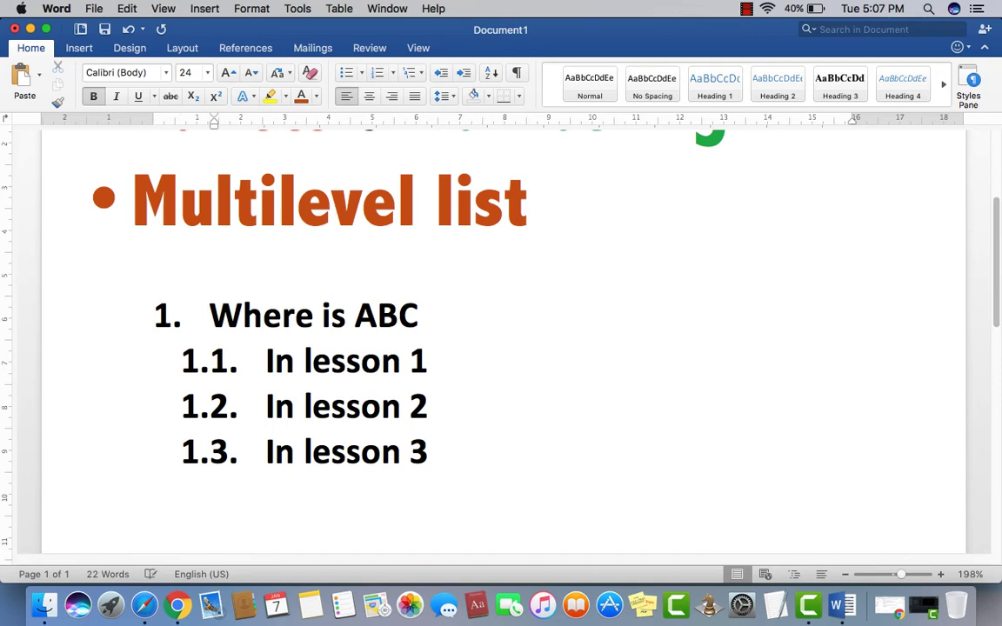
pyautogui.press('BackSpace')
pyautogui.press('BackSpace')
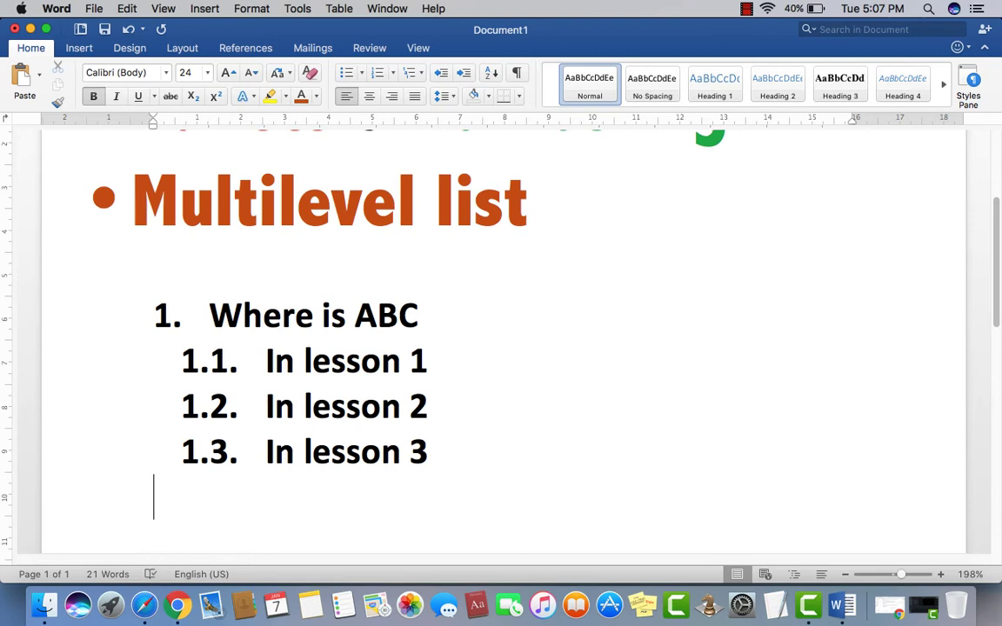
pyautogui.write('2..')
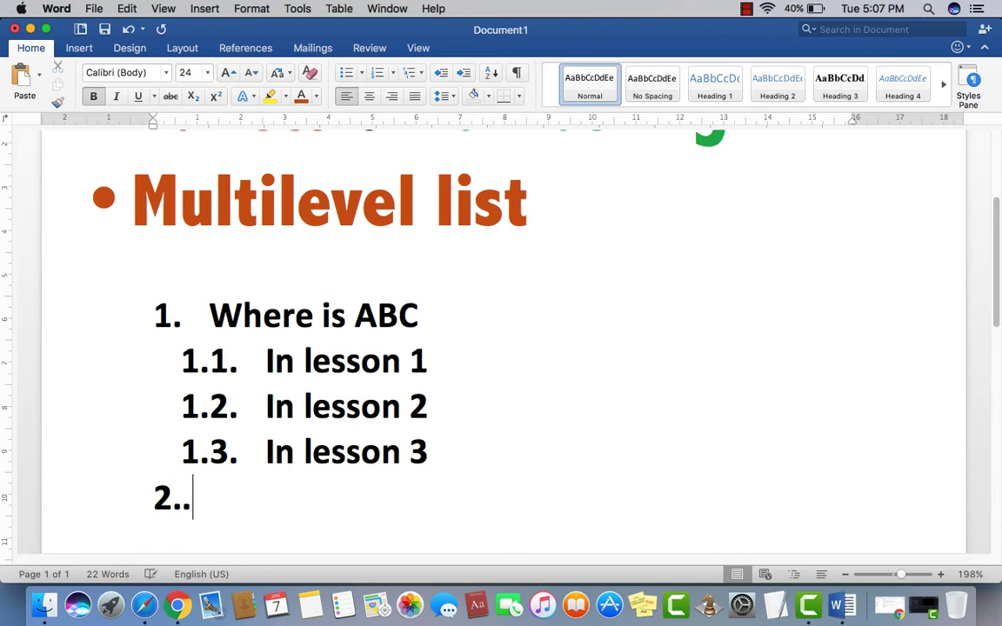
pyautogui.press('BackSpace')
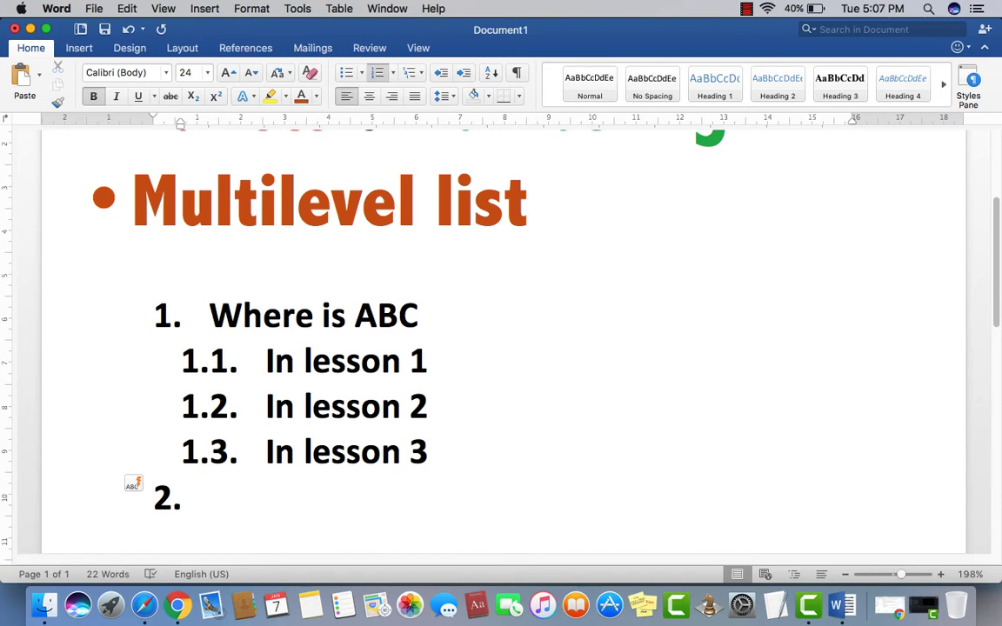
# - Type 'Who is Mr BA' as item 2 and demote the next line to sub-item 2.1
pyautogui.write('who is ')
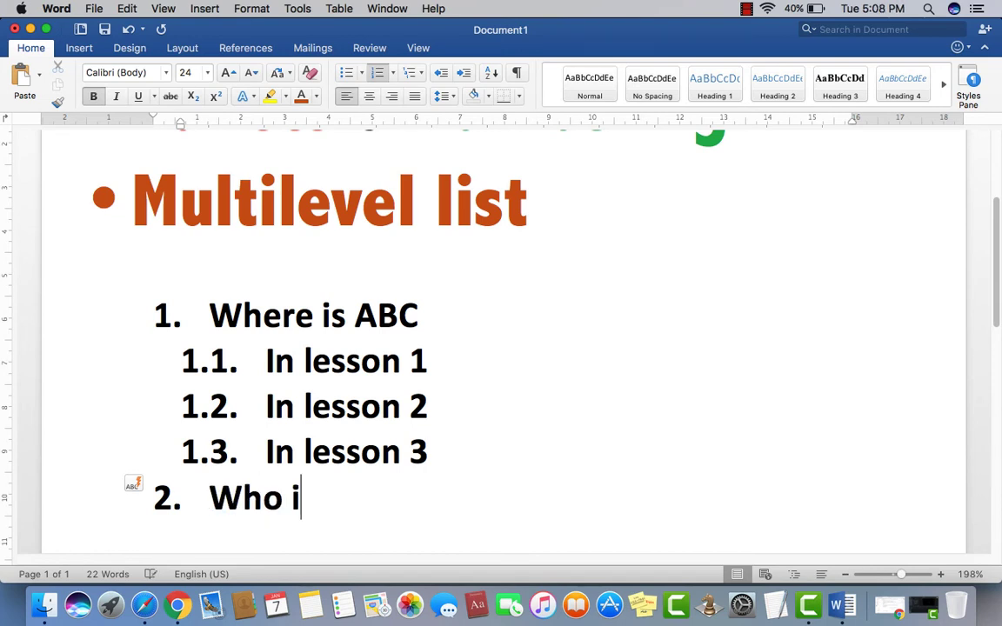
pyautogui.write('Mr ')
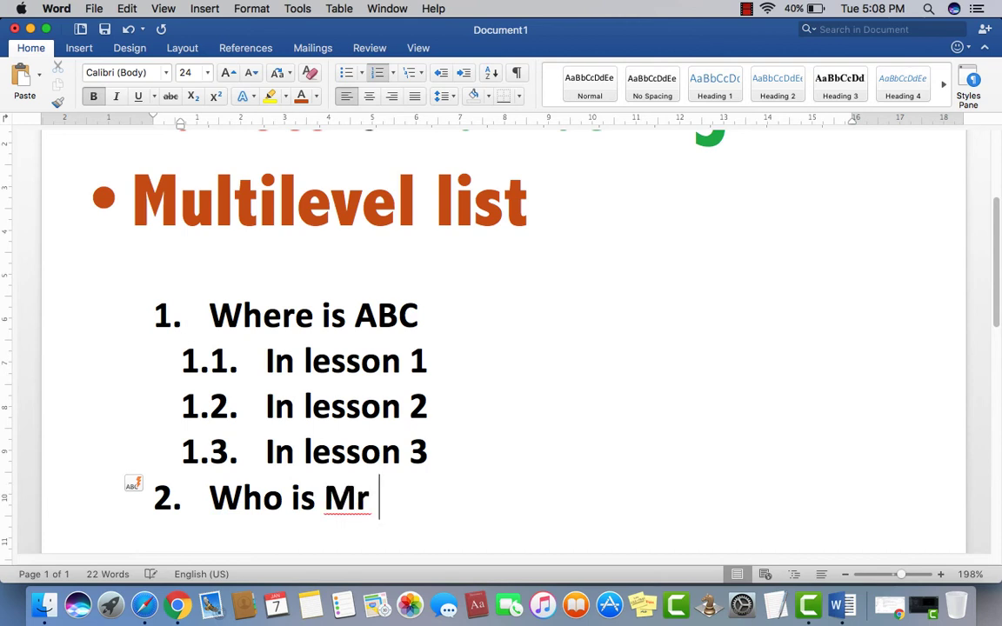
pyautogui.write('BA')
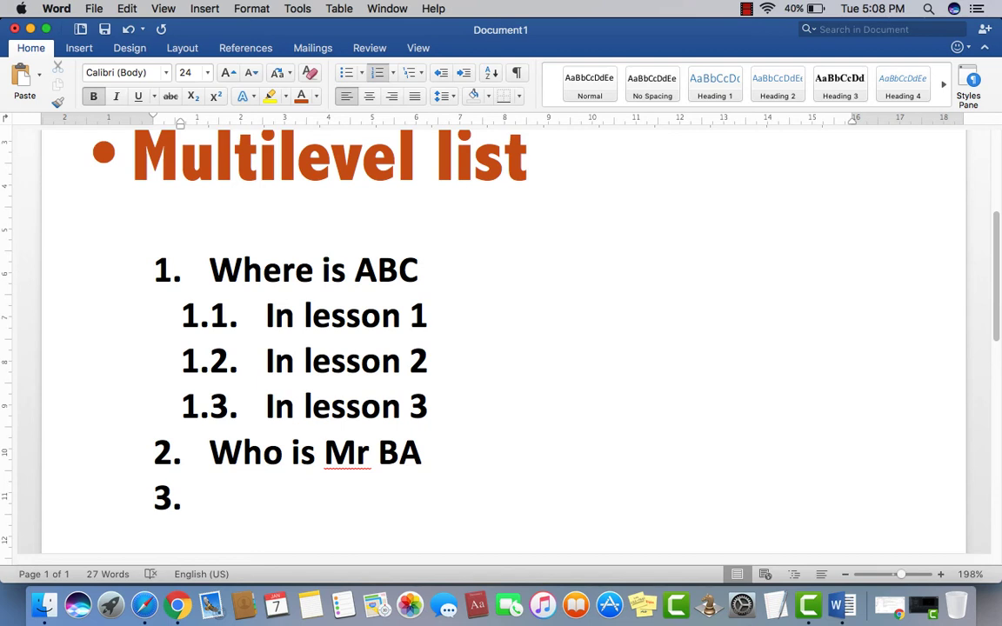
pyautogui.press('Tab')
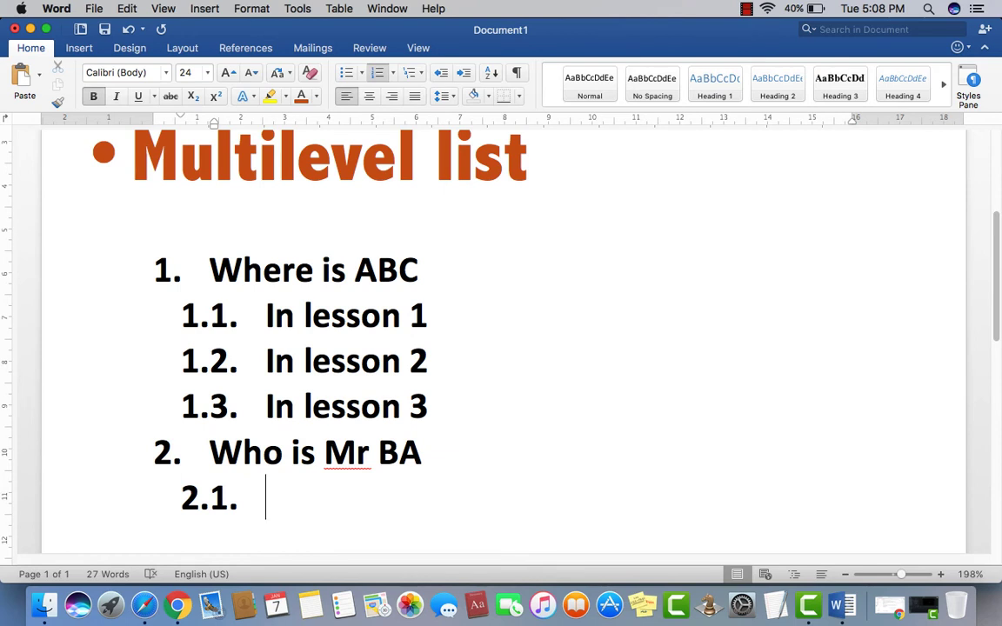
# - Fill in sub-items 2.1 'Your friend' and 2.2 'Your friend's friend'
pyautogui.write('My fr')
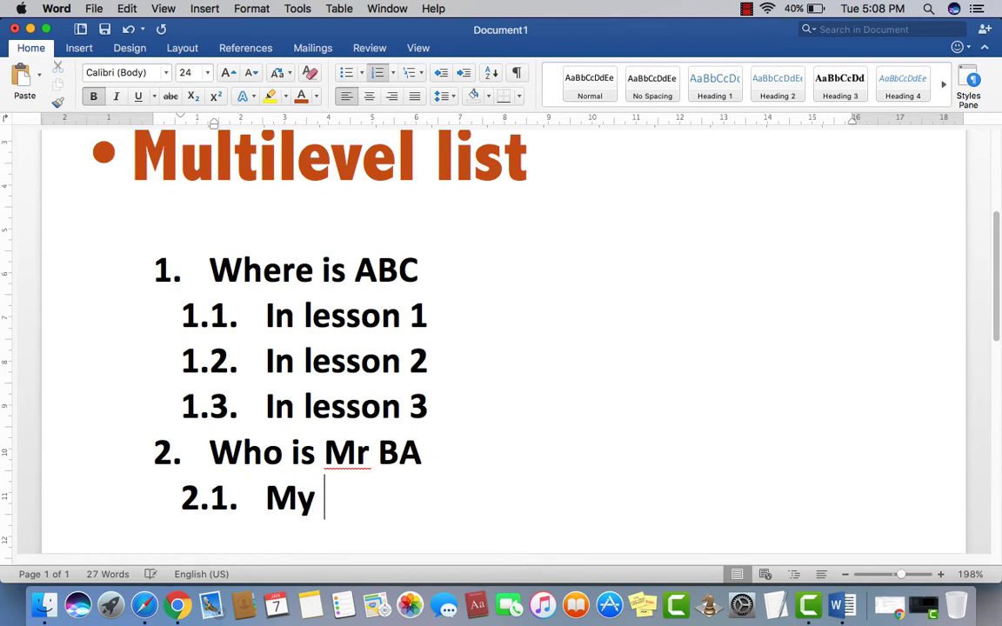
pyautogui.press('BackSpace')
pyautogui.press('BackSpace')
pyautogui.press('BackSpace')
pyautogui.press('BackSpace')
pyautogui.press('BackSpace')
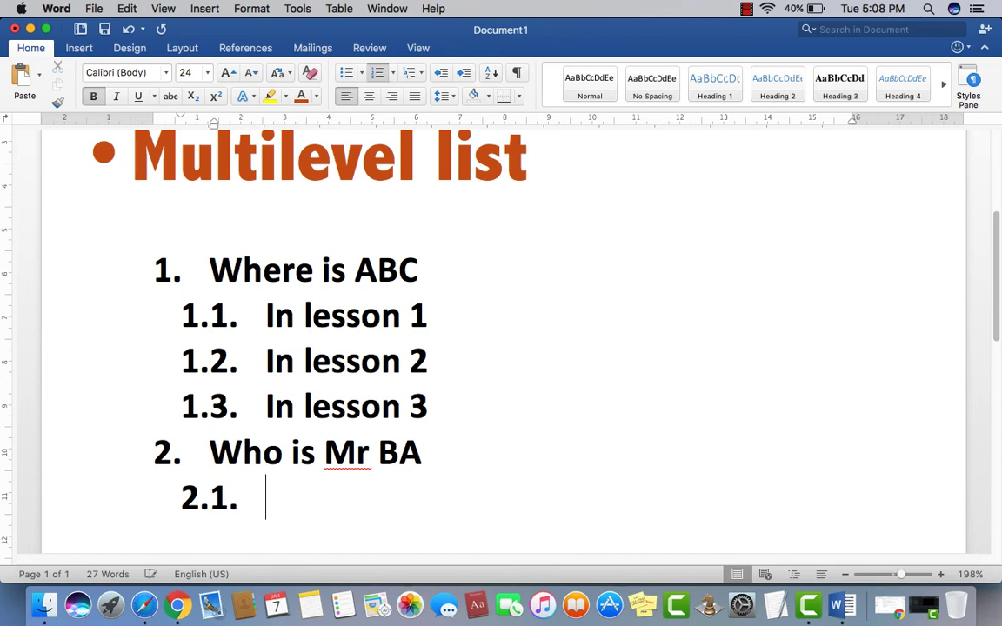
pyautogui.write('your friend')
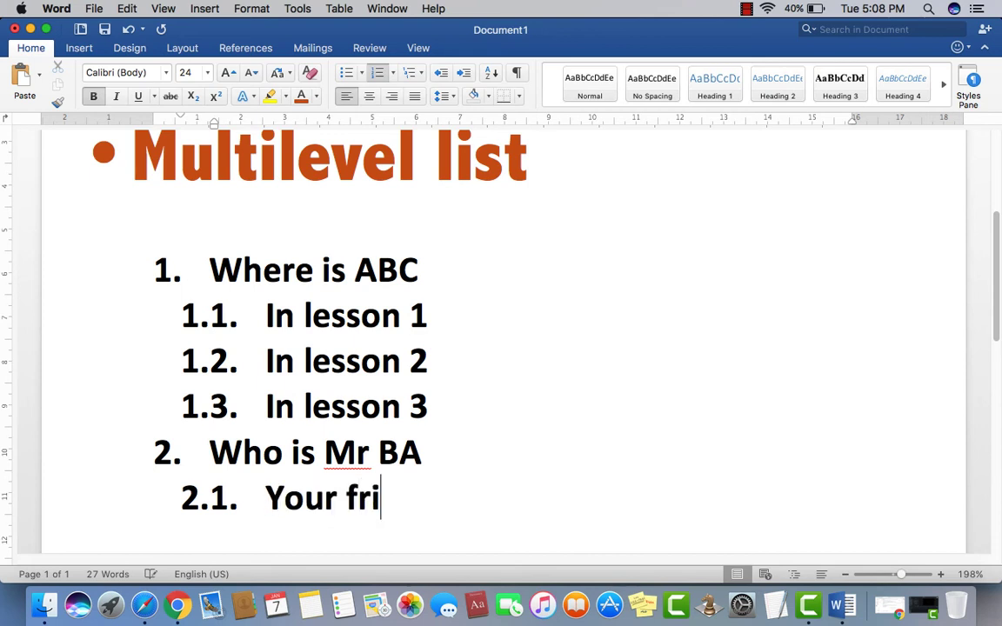
pyautogui.press('Return')
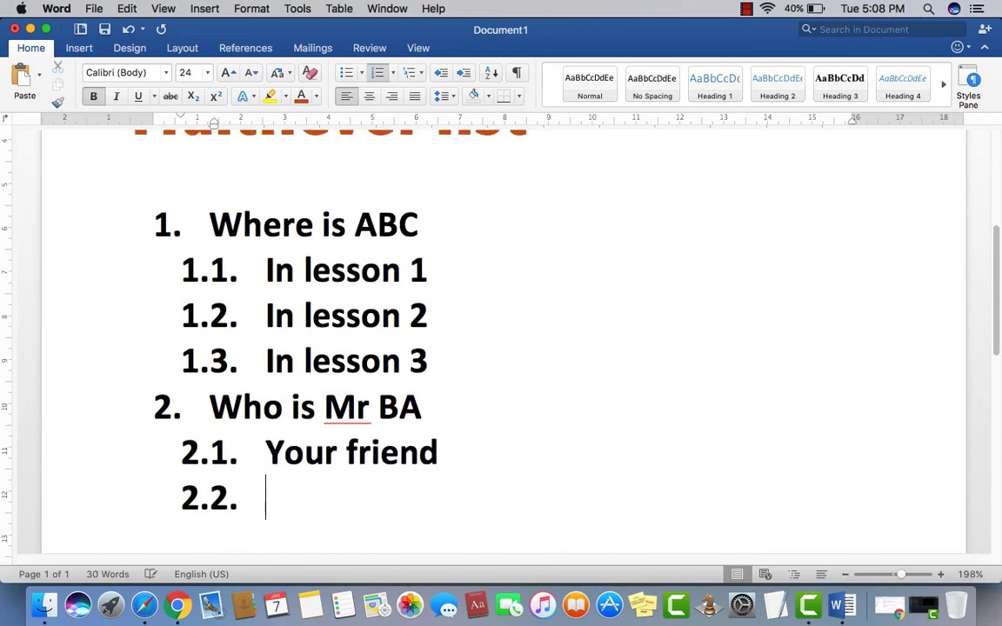
pyautogui.write('your fri')
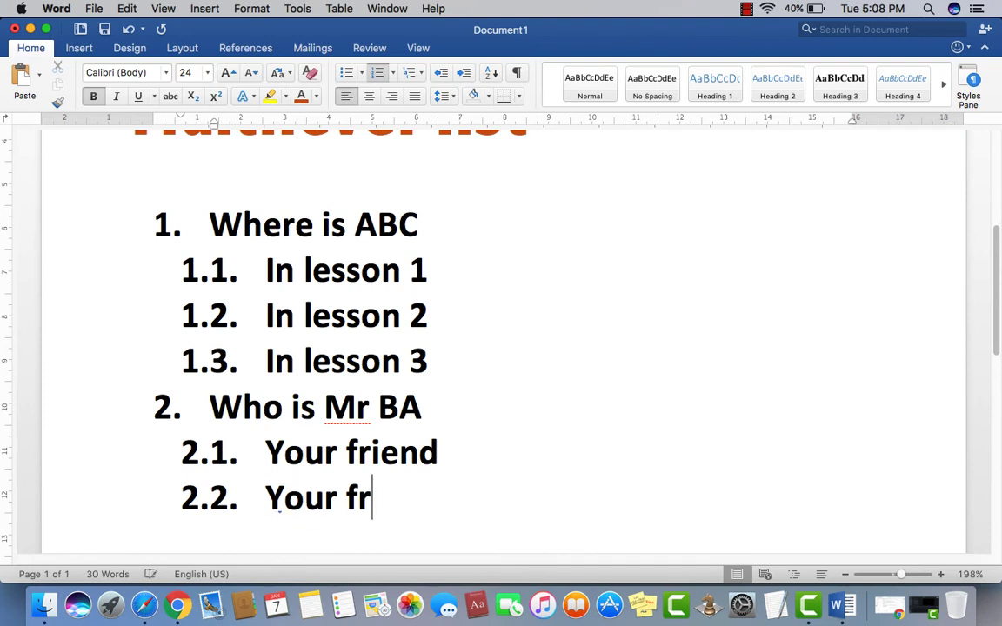
pyautogui.write('end')
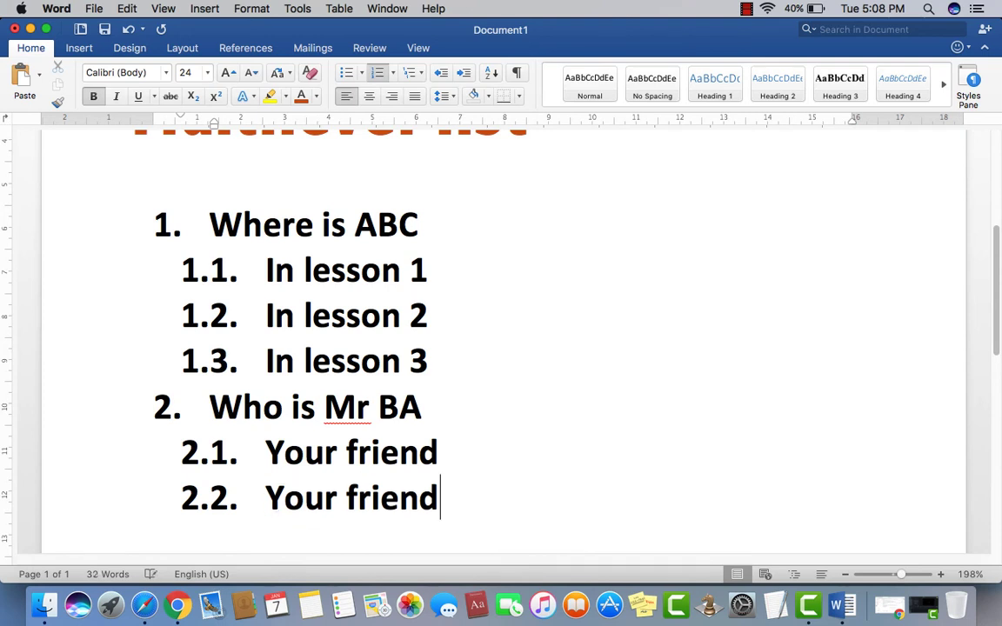
pyautogui.write("'s friend")
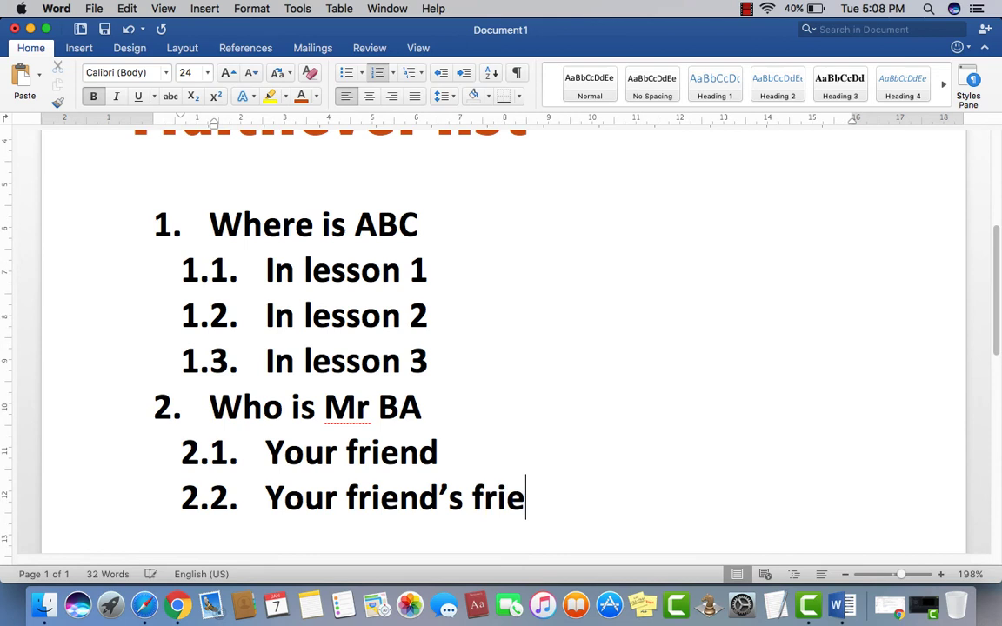
pyautogui.press('Return')
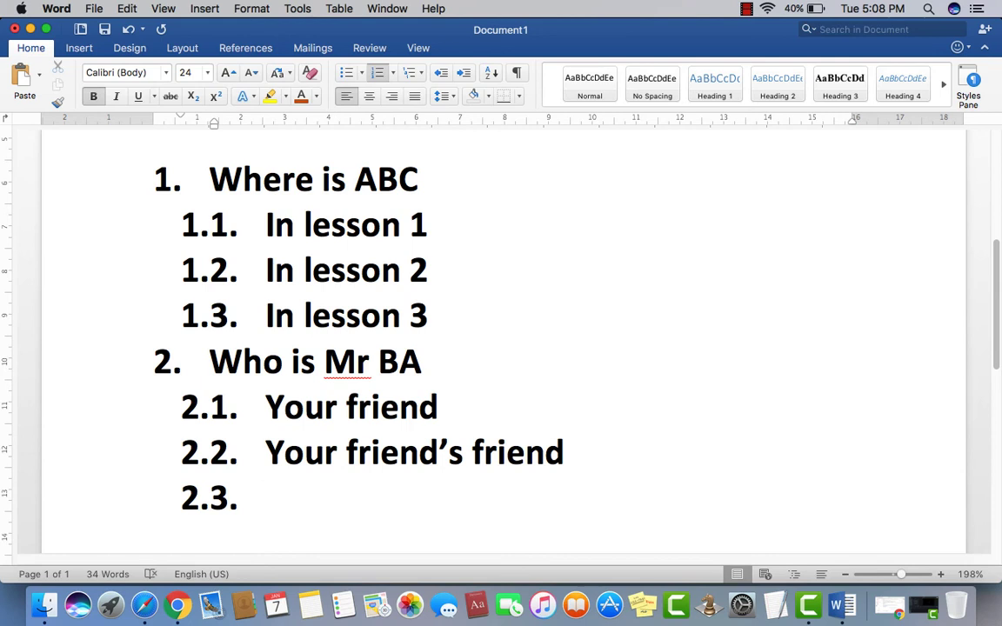
# - Add sub-item 2.3 'Unknwon', then turn the following empty item into plain text
pyautogui.write('Unk')
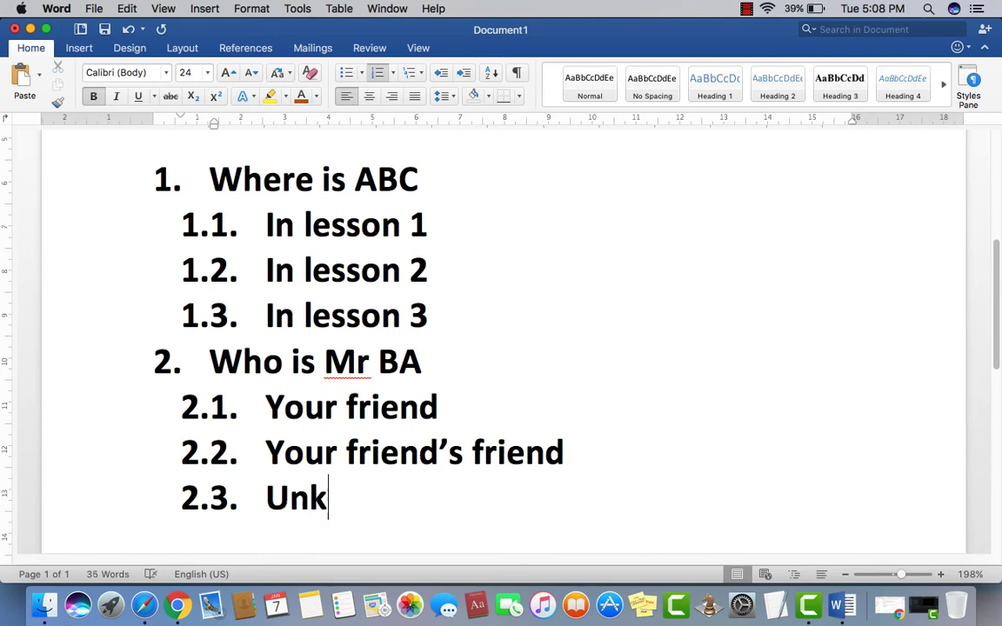
pyautogui.press('BackSpace')
pyautogui.write('knwon')
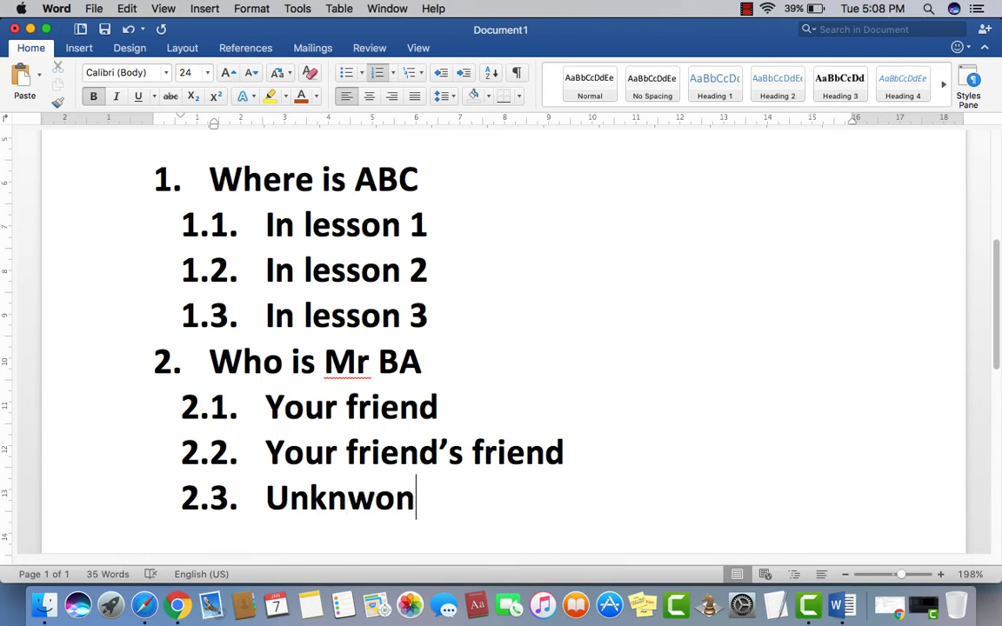
pyautogui.press('Return')
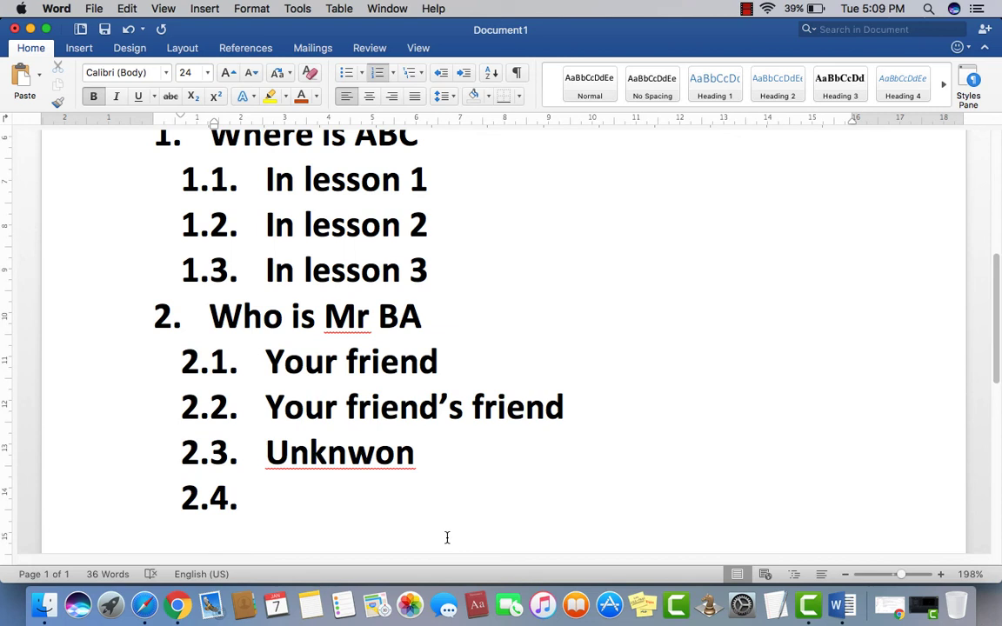
pyautogui.press('BackSpace')
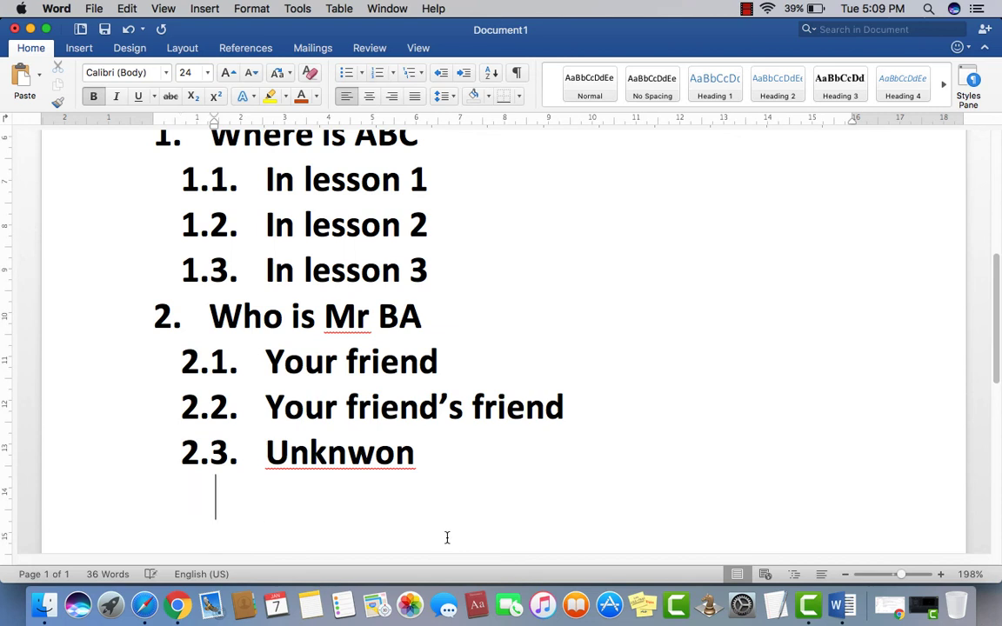
pyautogui.press('BackSpace')
pyautogui.press('BackSpace')
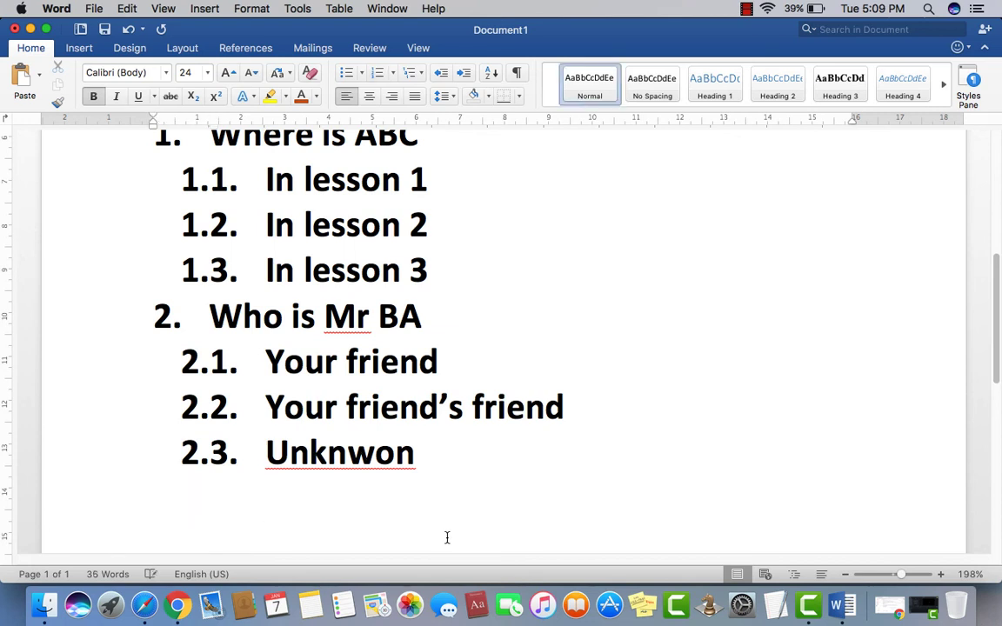
# - Start auto-numbered item 3 with placeholder text and placeholder sub-items 3.1–3.3
pyautogui.write('3.')
pyautogui.press('space')
pyautogui.write('k')
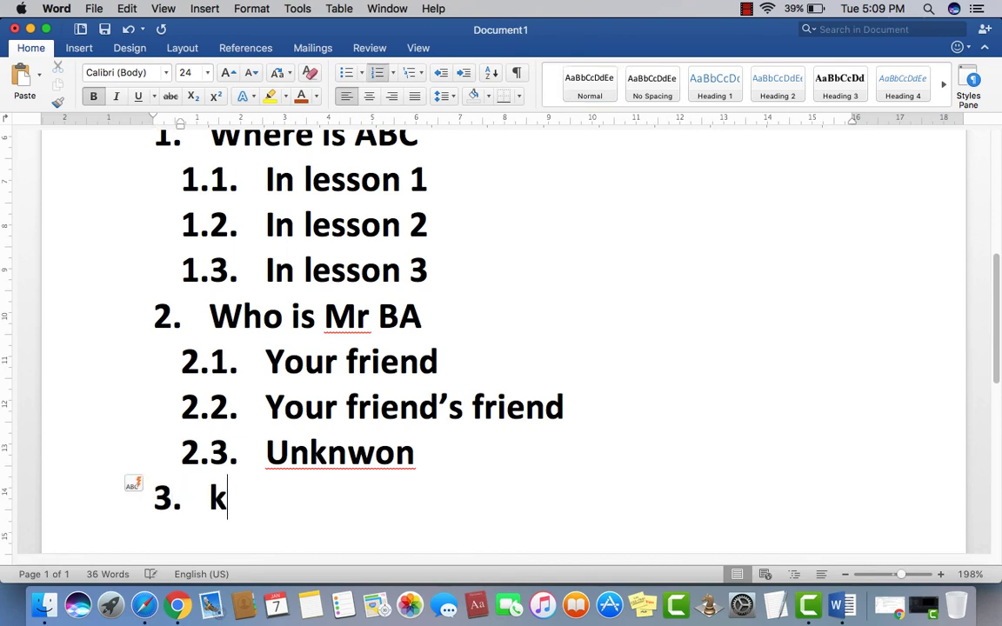
pyautogui.write('f dk fjdlfldfjlkdjflsd')
pyautogui.press('Return')
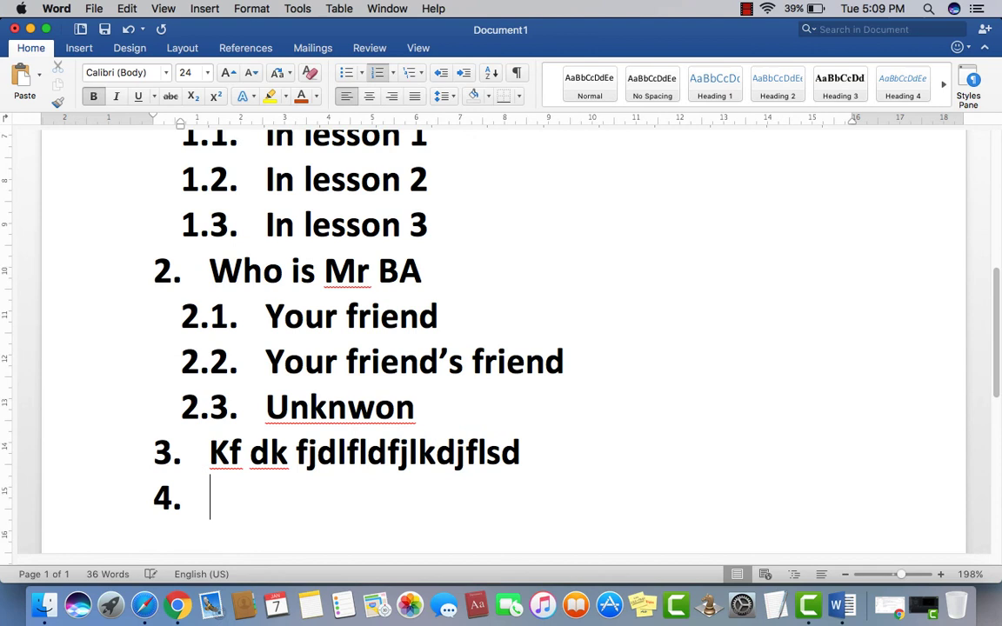
pyautogui.press('Tab')
pyautogui.write('jfkd fjkdsf')
pyautogui.press('Return')
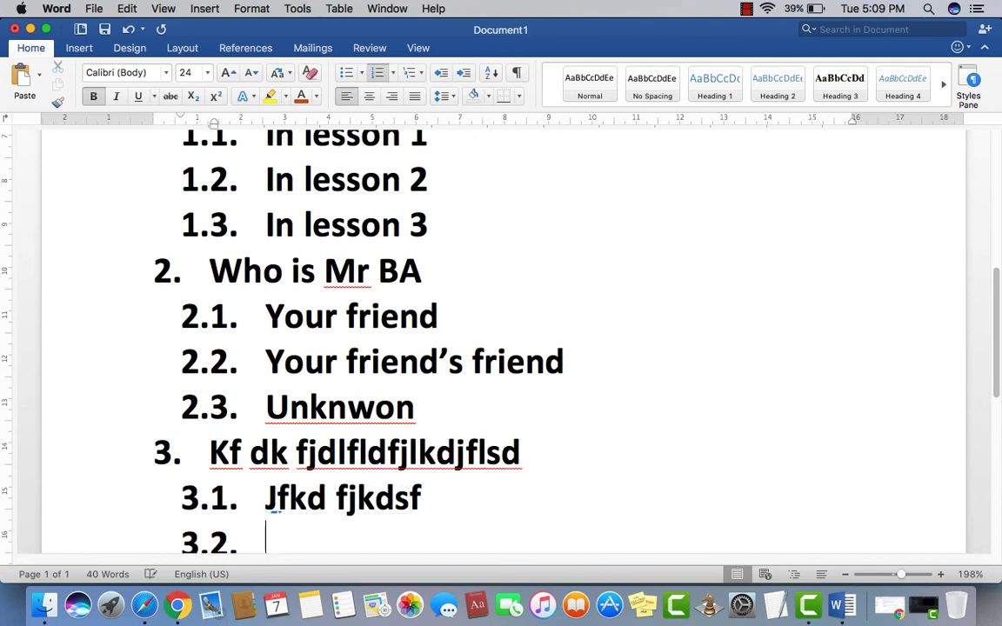
pyautogui.write('dfksdjfl')
pyautogui.press('Return')
pyautogui.write('fdf')
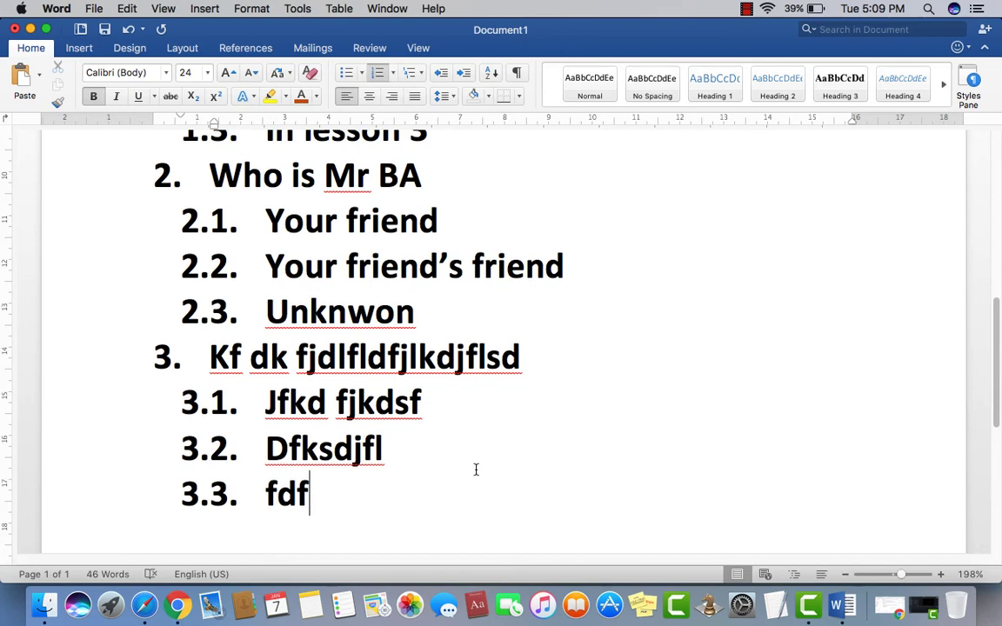
pyautogui.scroll(-5, 476, 469)
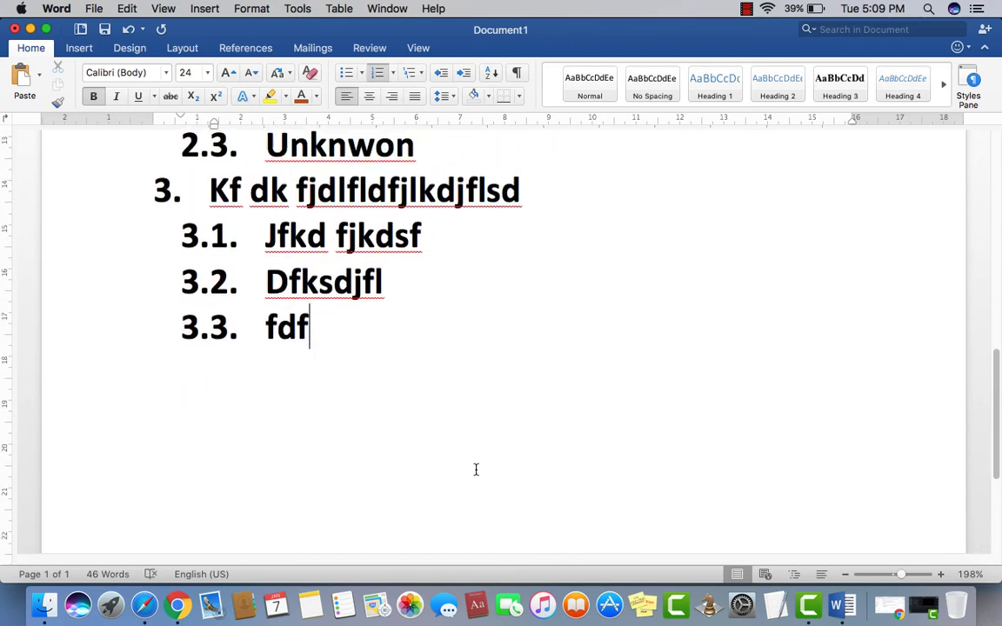
# - Replace the '1.' before 'Where is ABC' with 'A.' so the list reletters to A., B., C
pyautogui.scroll(7, 477, 469)
pyautogui.scroll(5, 475, 480)
pyautogui.scroll(-2, 474, 478)
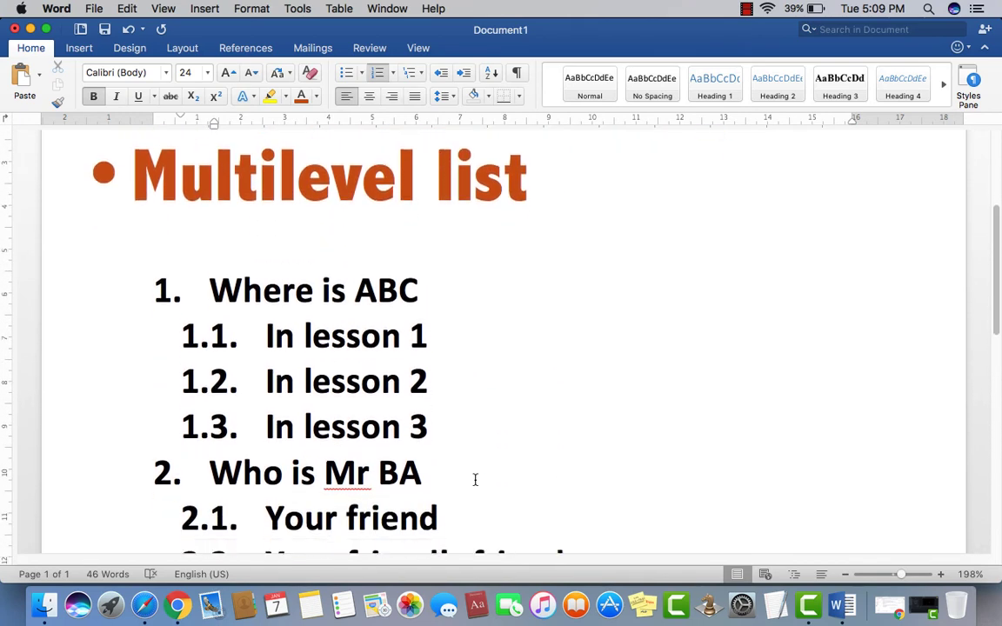
pyautogui.doubleClick(261, 291)
pyautogui.click(313, 419)
pyautogui.scroll(1, 388, 414)
pyautogui.scroll(1, 389, 414)
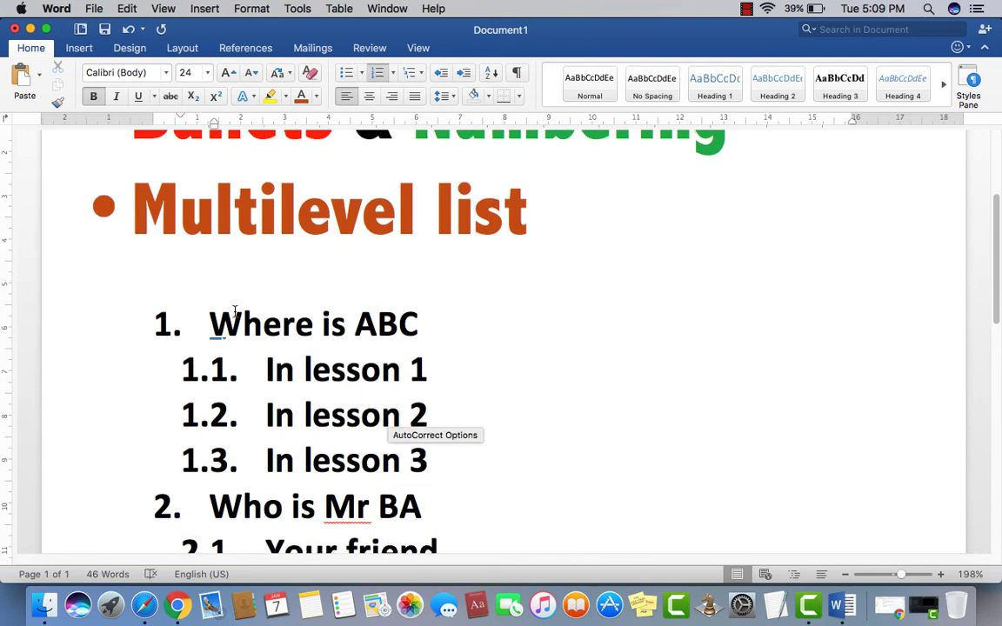
pyautogui.click(208, 324)
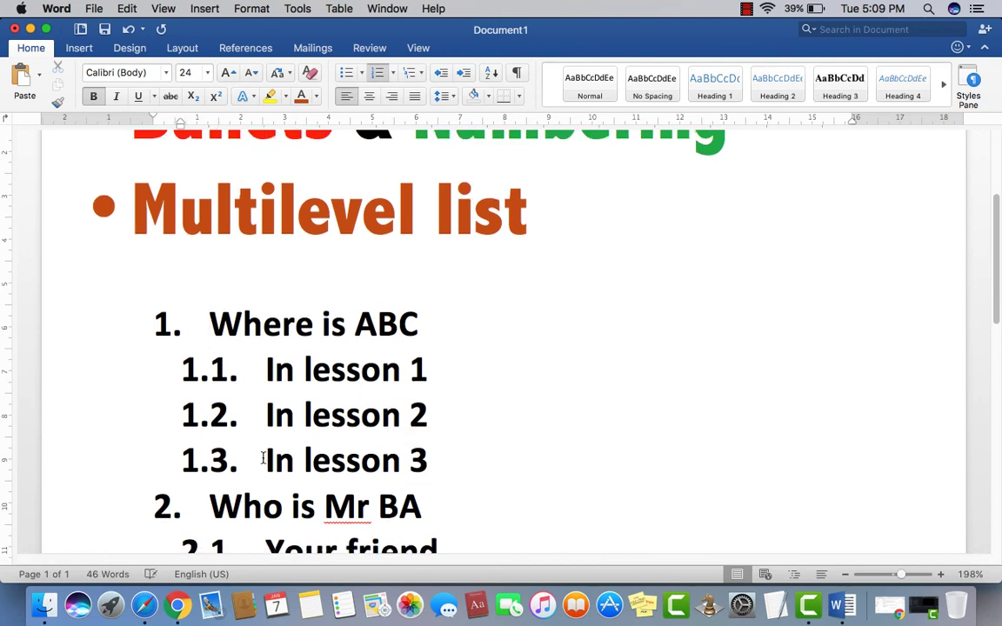
pyautogui.moveTo(997, 274)
pyautogui.mouseDown()
pyautogui.moveTo(998, 302)
pyautogui.moveTo(997, 283)
pyautogui.mouseUp()
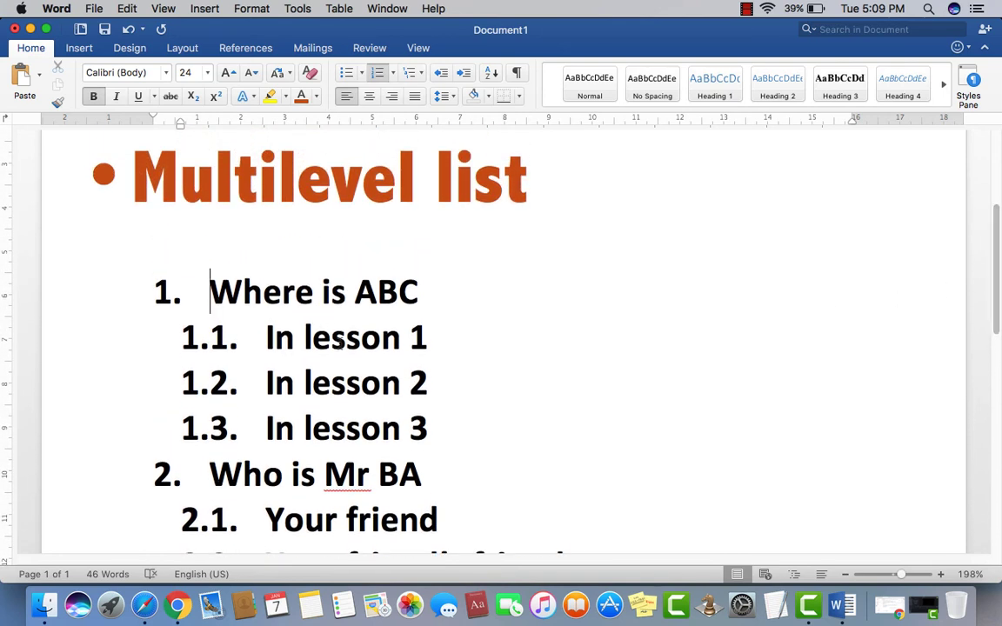
pyautogui.press('BackSpace')
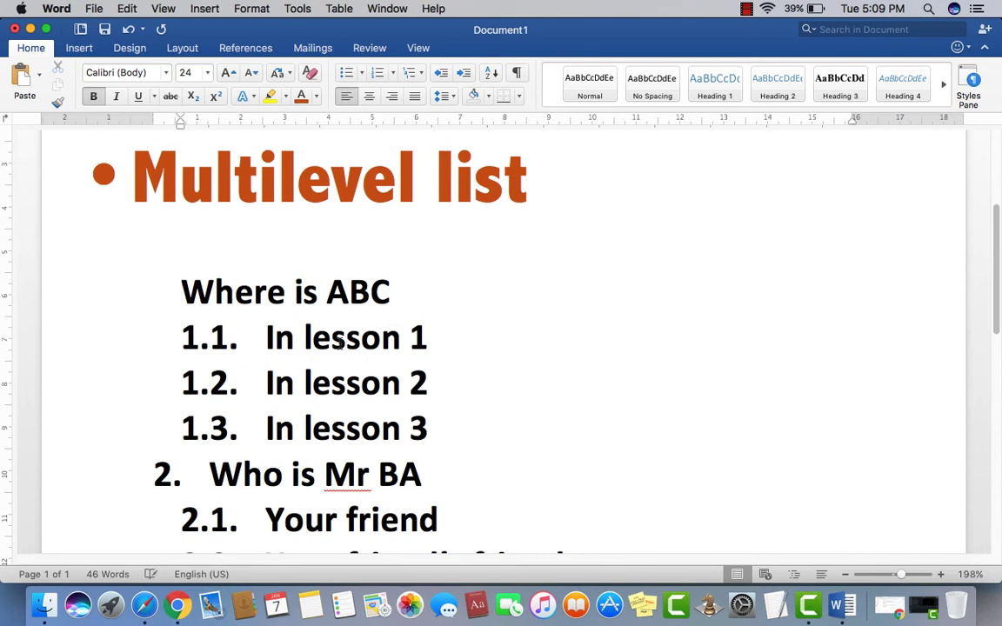
pyautogui.write('A.')
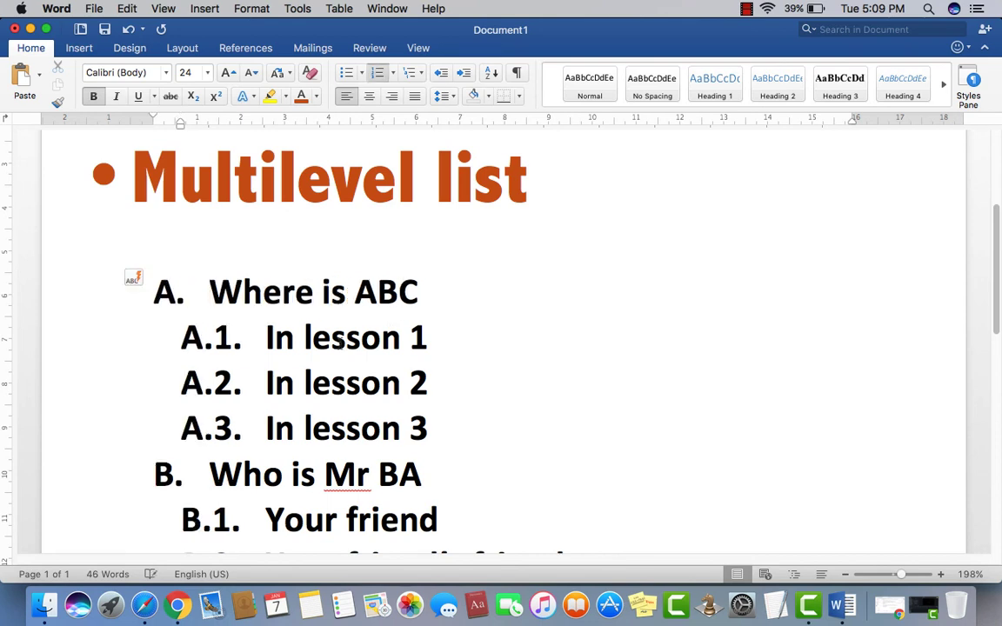
pyautogui.scroll(-8, 998, 236)
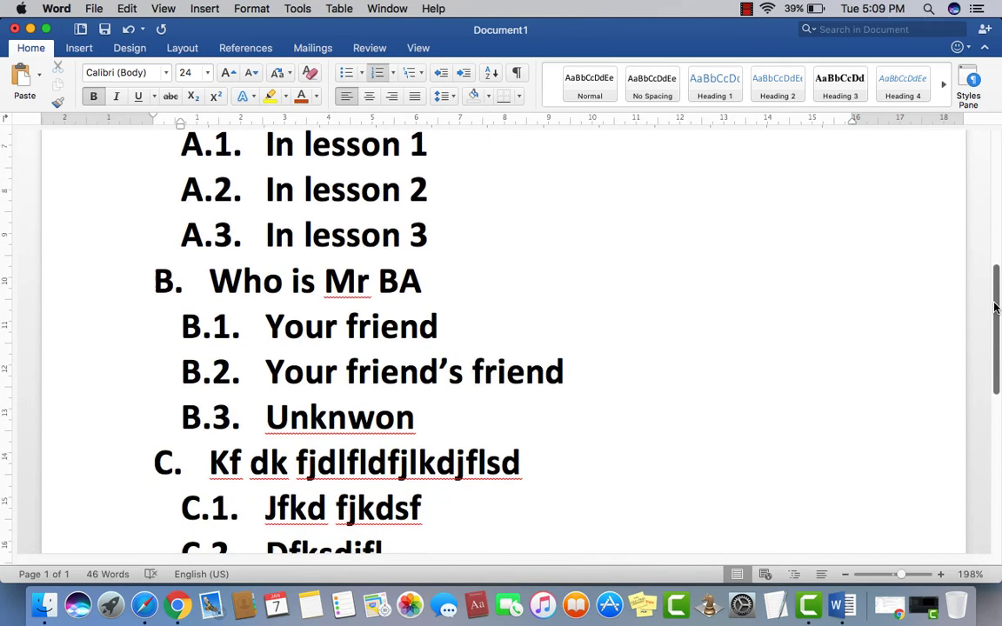
pyautogui.scroll(7, 998, 226)
pyautogui.scroll(3, 997, 226)
pyautogui.scroll(-3, 789, 201)
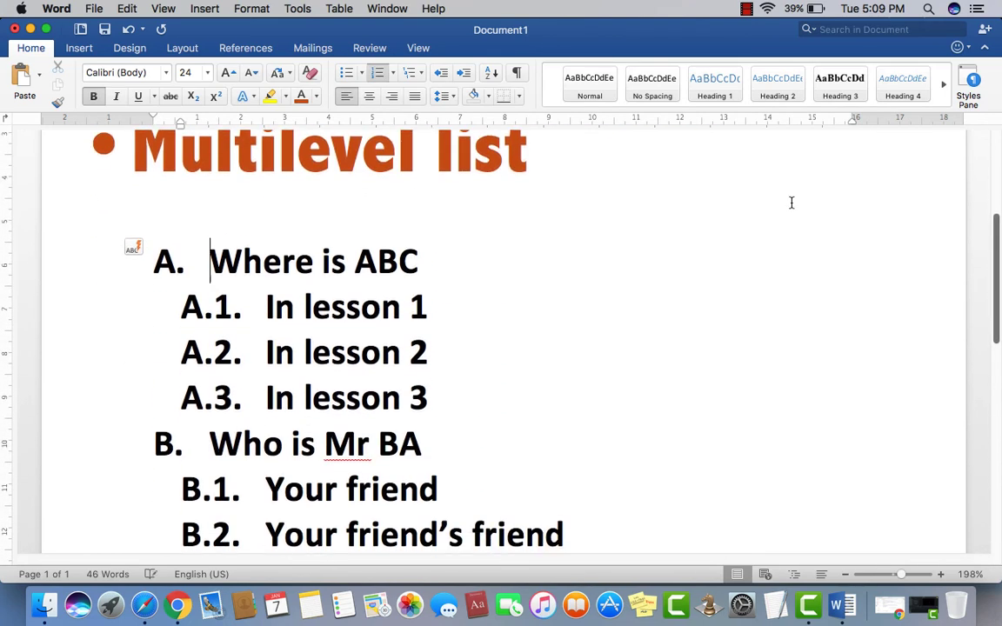
# - Restore digit numbering and renumber 'In lesson 1' as top-level item '1.'
pyautogui.press('BackSpace')
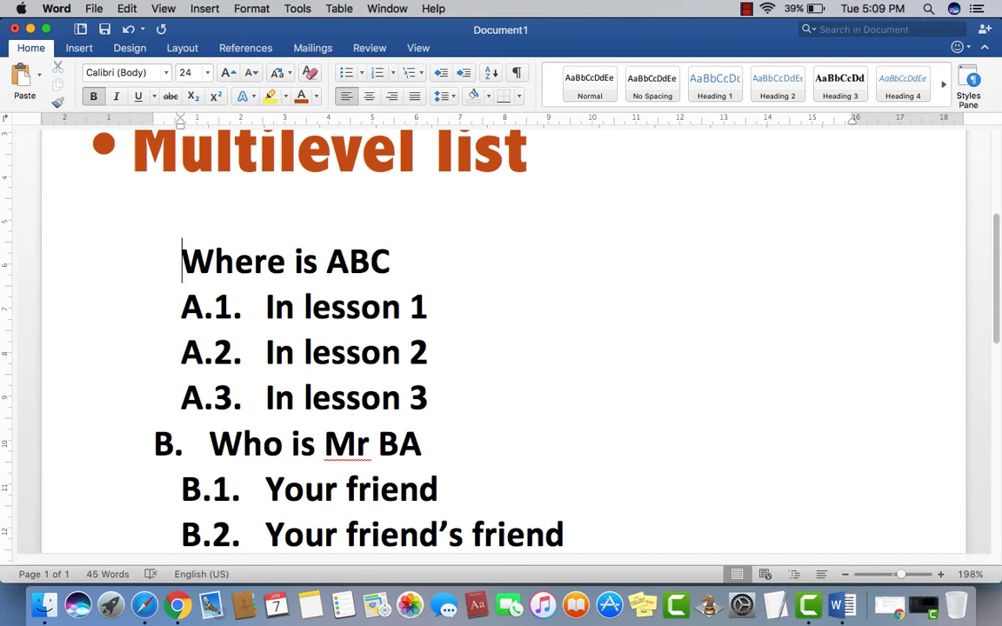
pyautogui.write('a.')
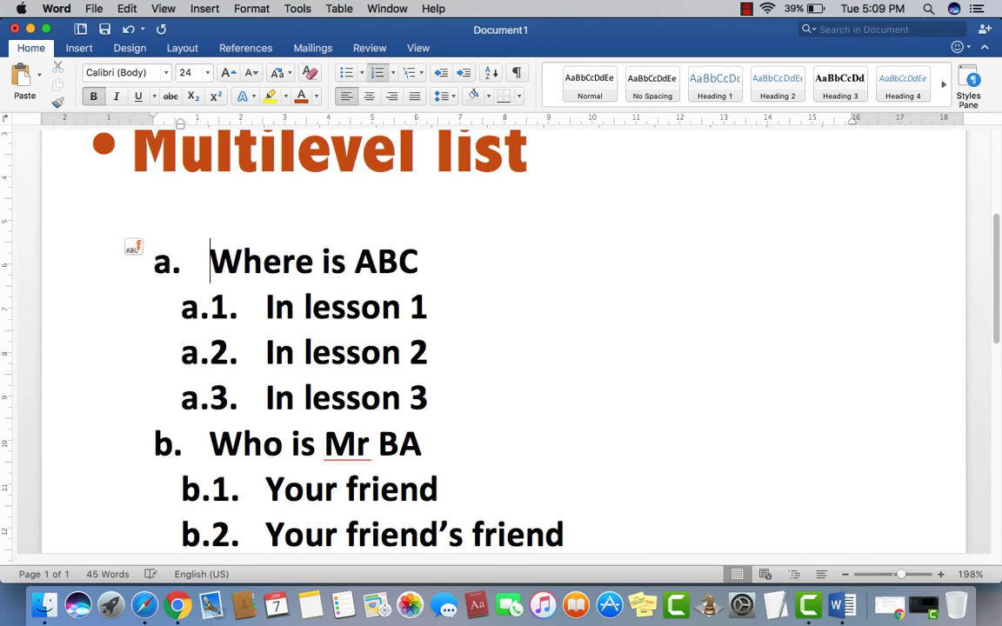
pyautogui.click(267, 307)
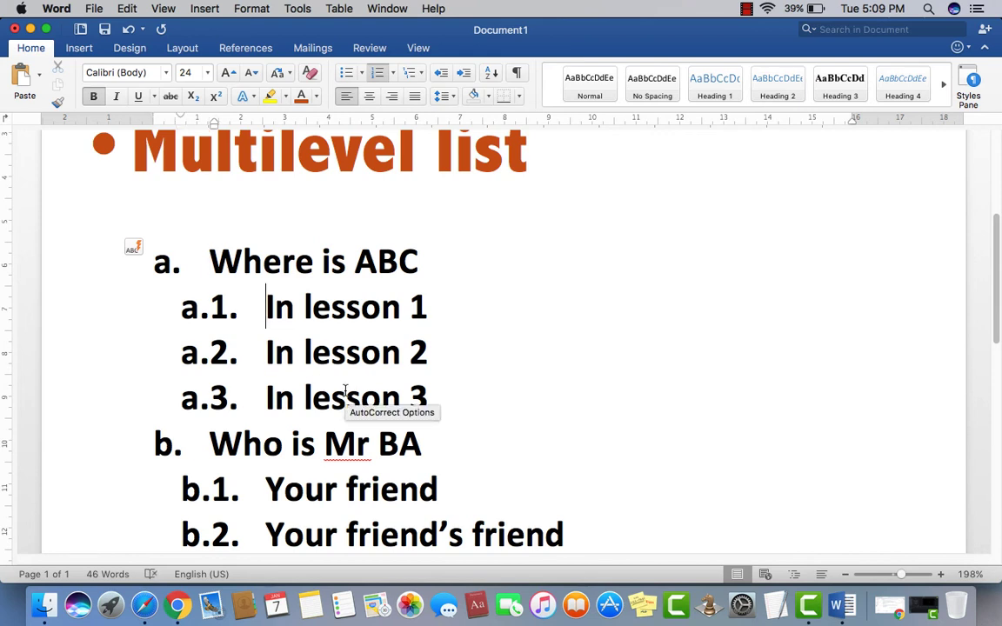
pyautogui.press('BackSpace')
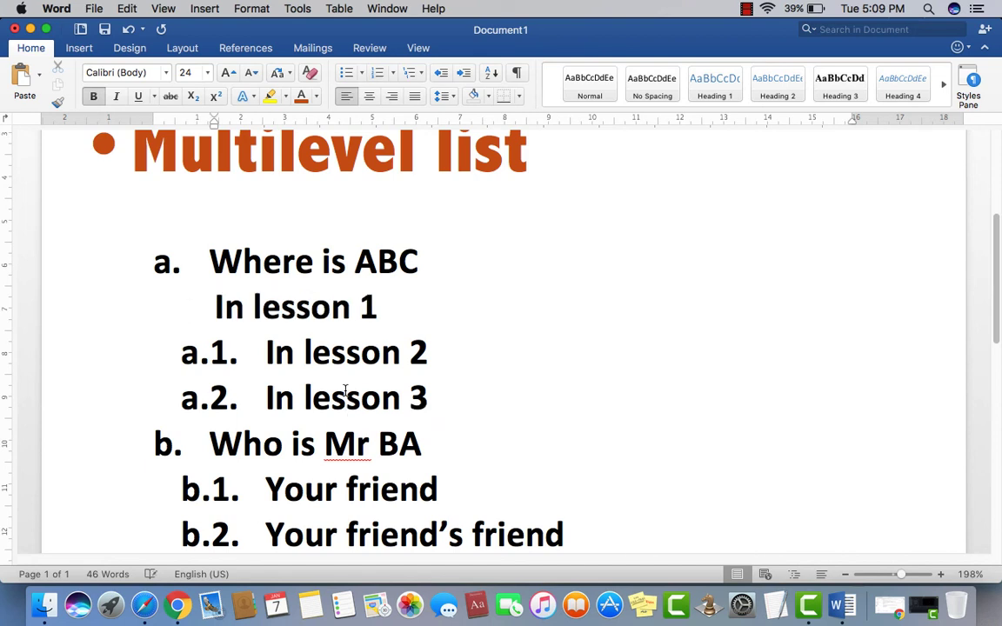
pyautogui.write('1.')
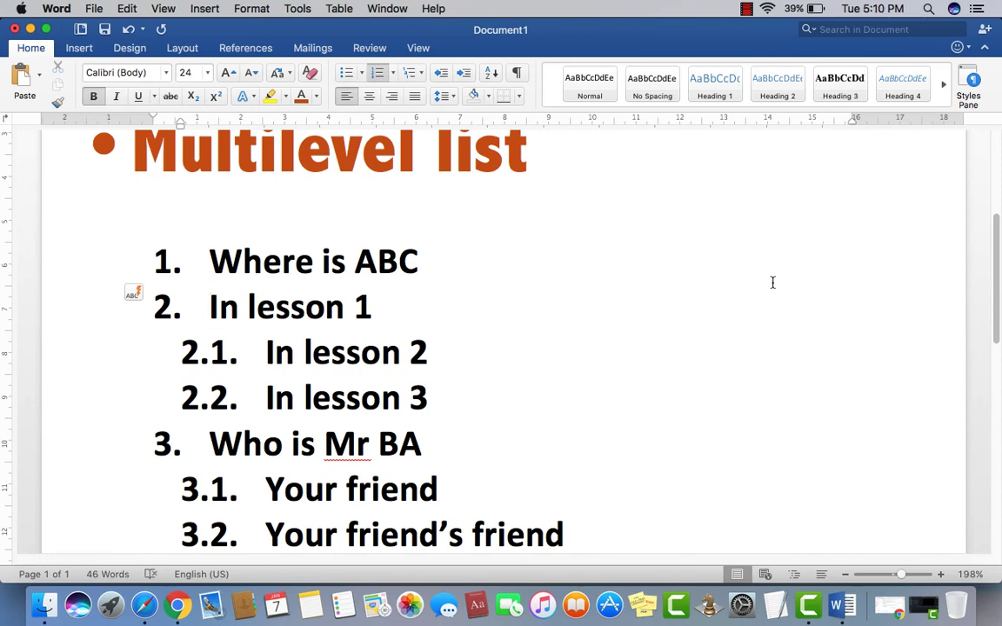
pyautogui.scroll(5, 762, 303)
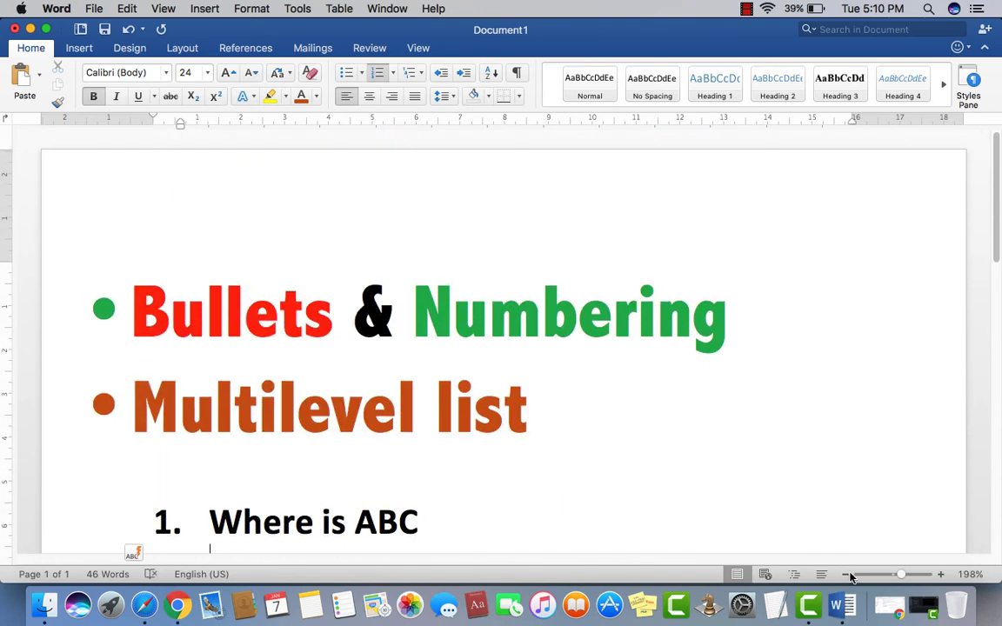